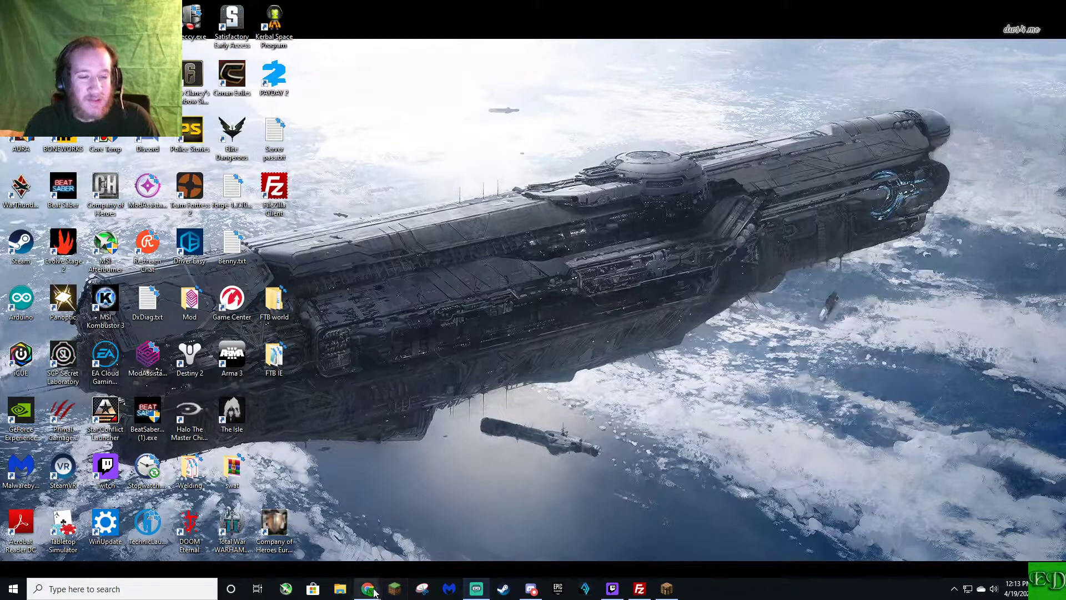
Step: Switch to Chrome and view the Twitch App downloads page and the Feed the Beast launcher download page
mouse_move(367, 581)
click(426, 542)
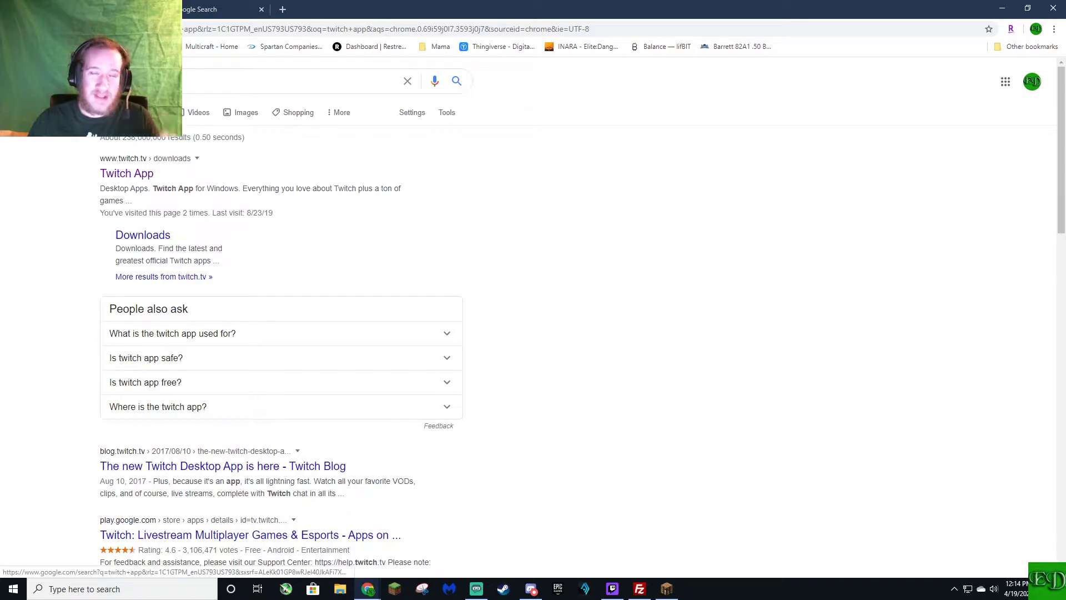
click(139, 173)
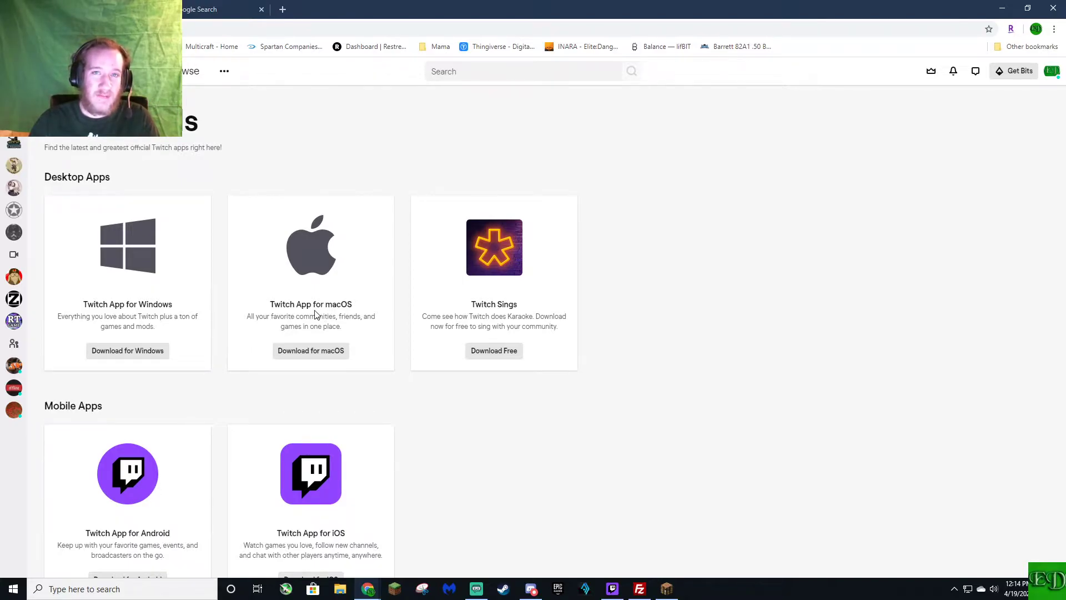
key(alt+Left)
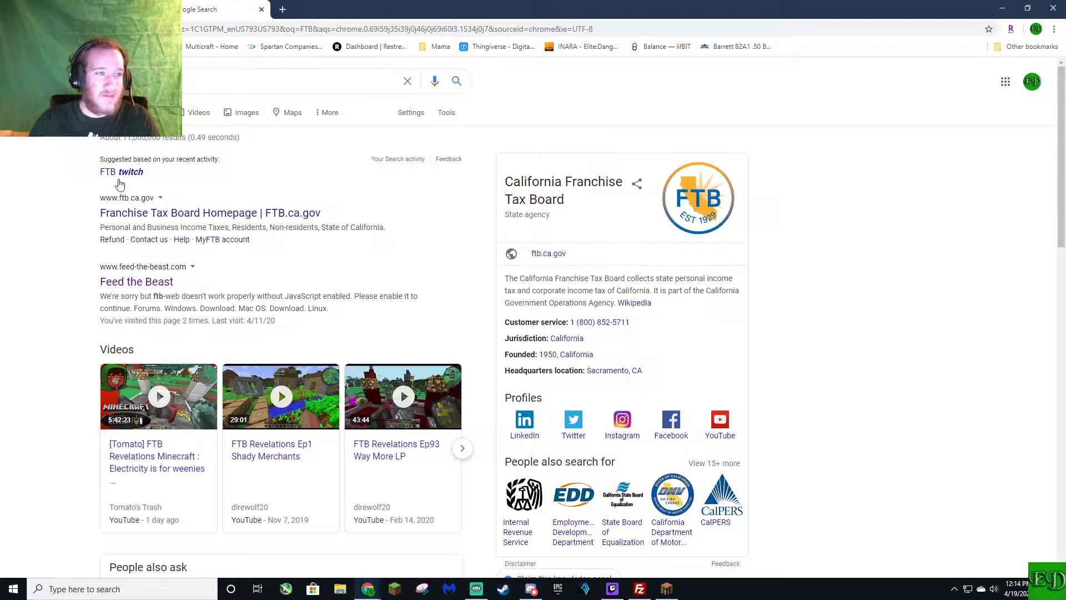
click(156, 282)
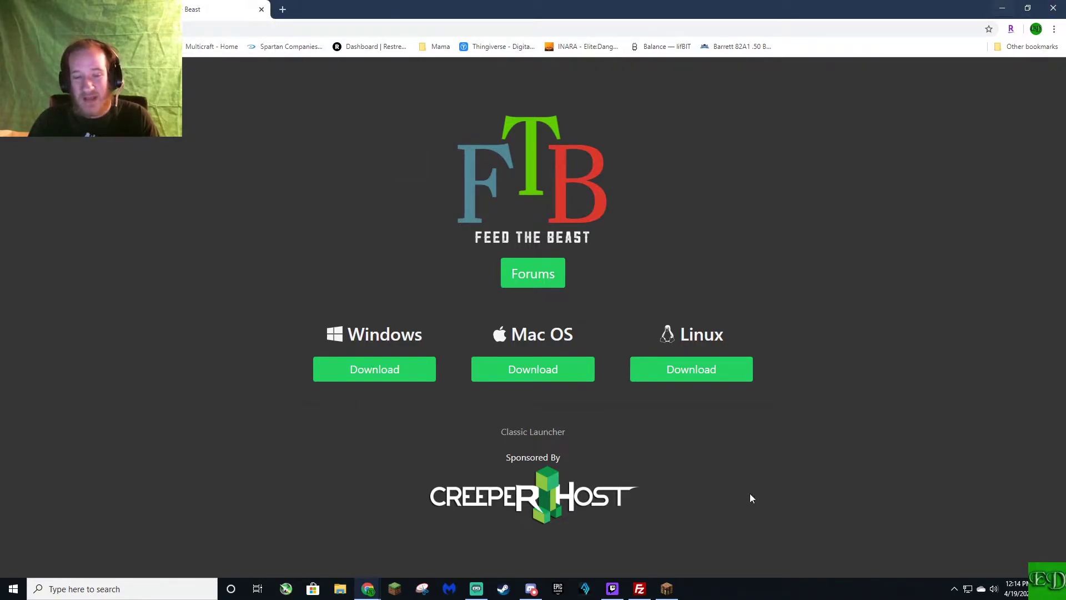
Step: Switch to the Twitch app and search its Minecraft modpacks for FTB
click(612, 588)
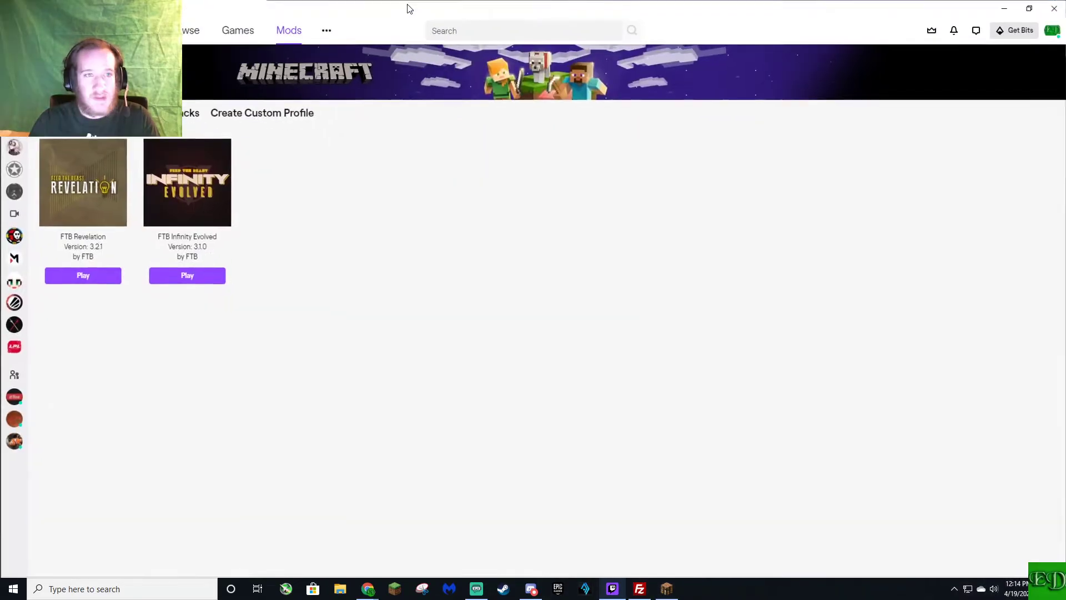
click(190, 113)
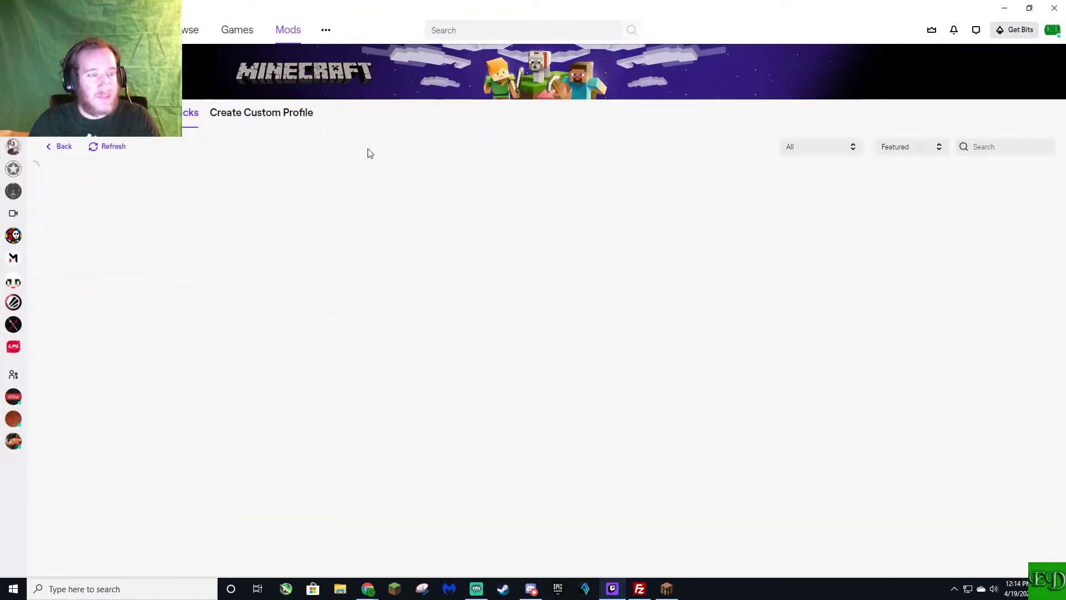
click(1009, 146)
text(FTB)
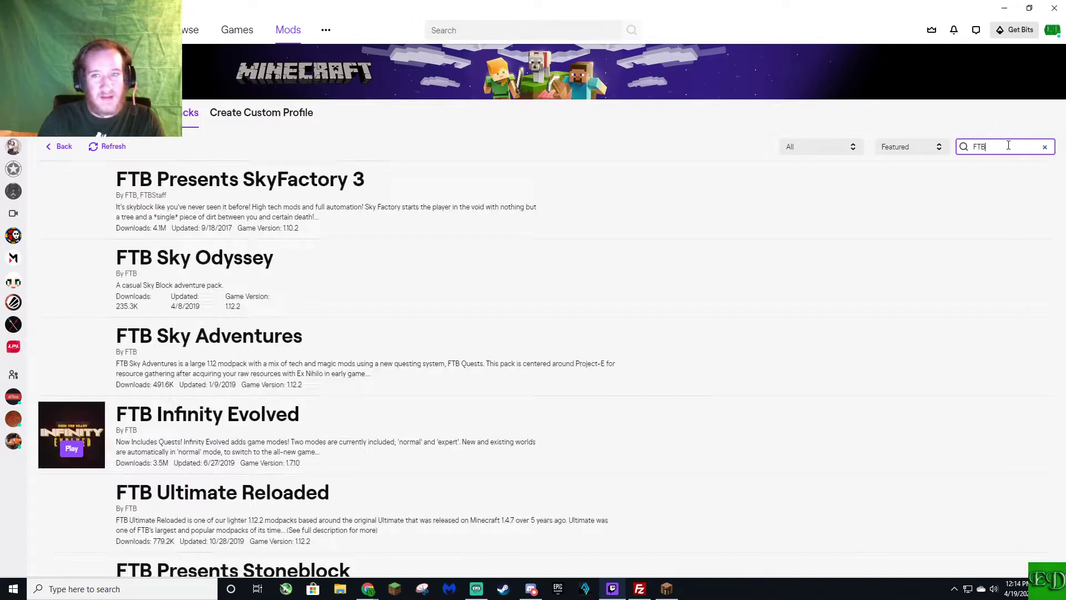
Step: Return to the Twitch home page, then open the Minecraft mods section and find modpacks matching FTB
click(14, 29)
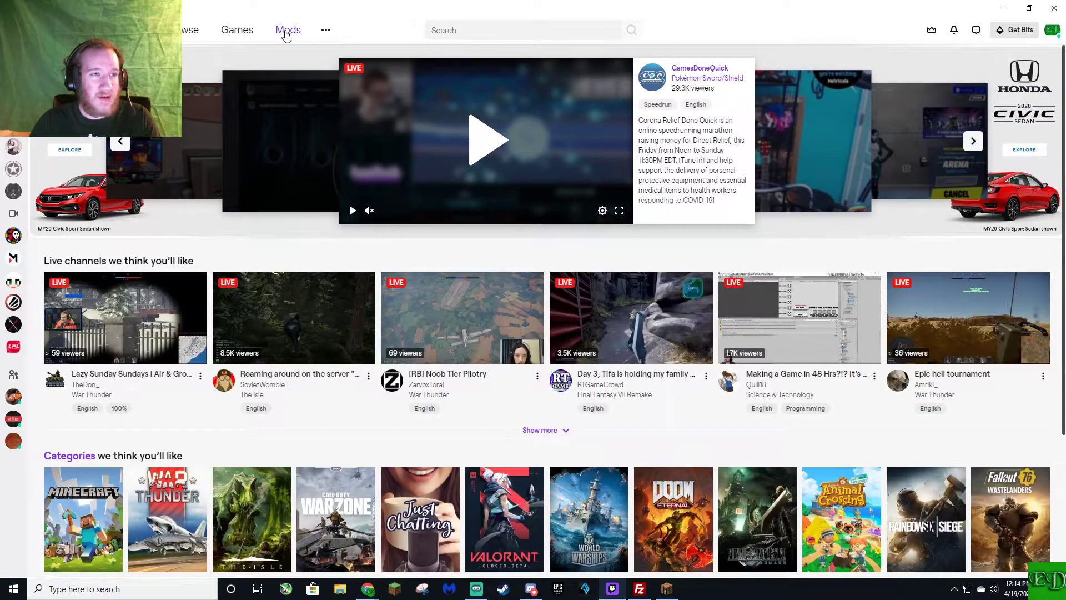
click(287, 31)
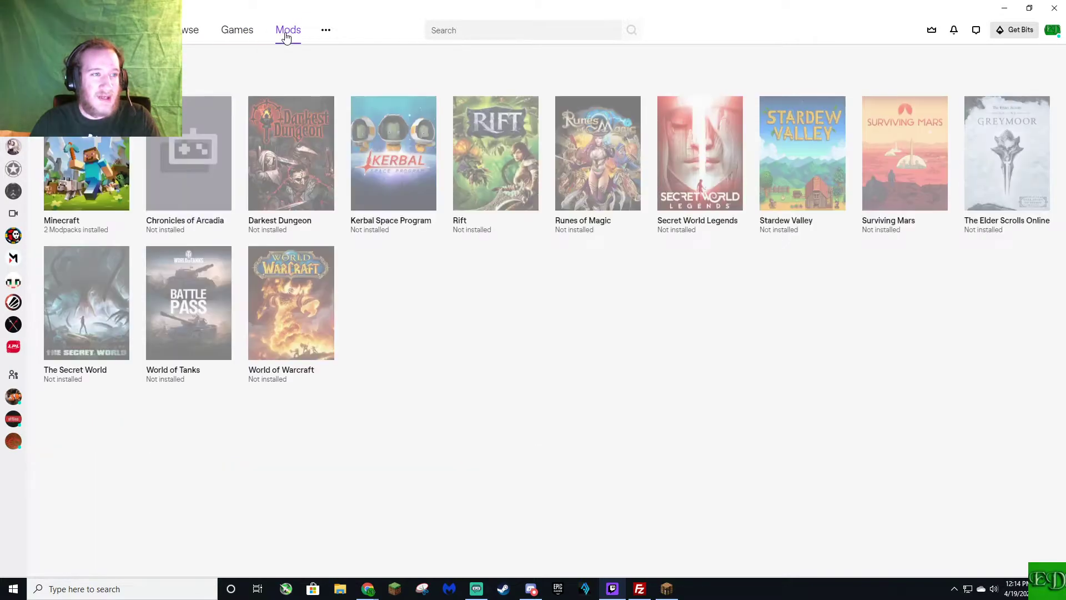
click(114, 179)
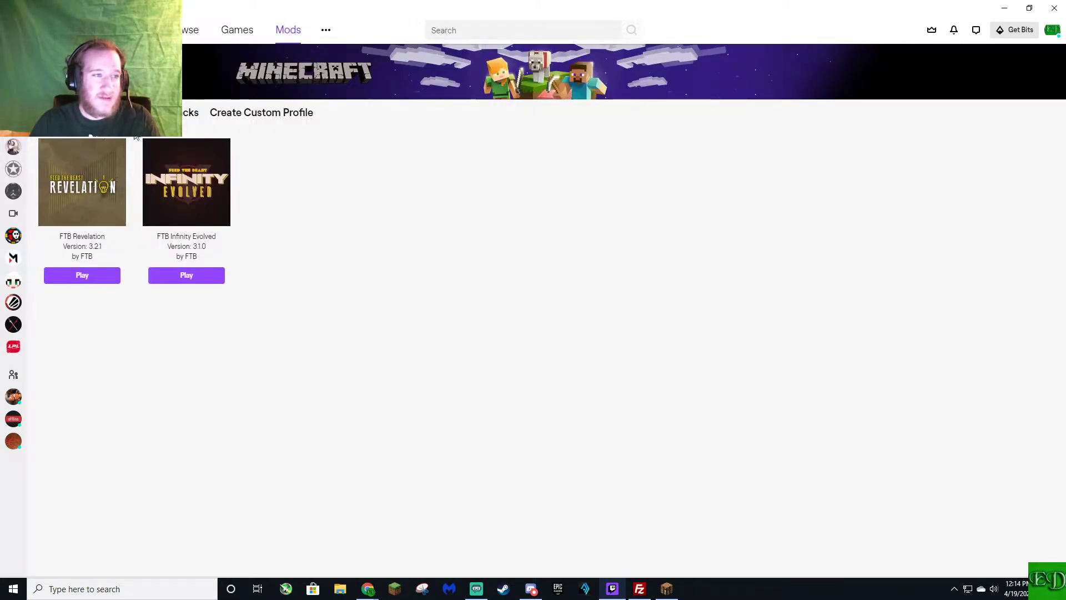
click(167, 114)
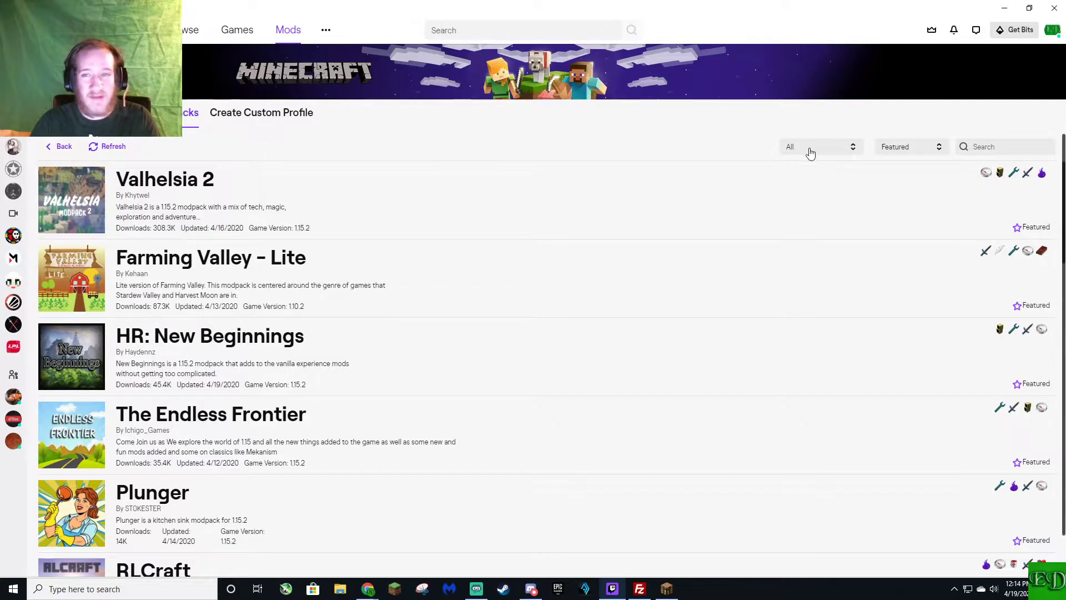
click(977, 145)
text(FTB)
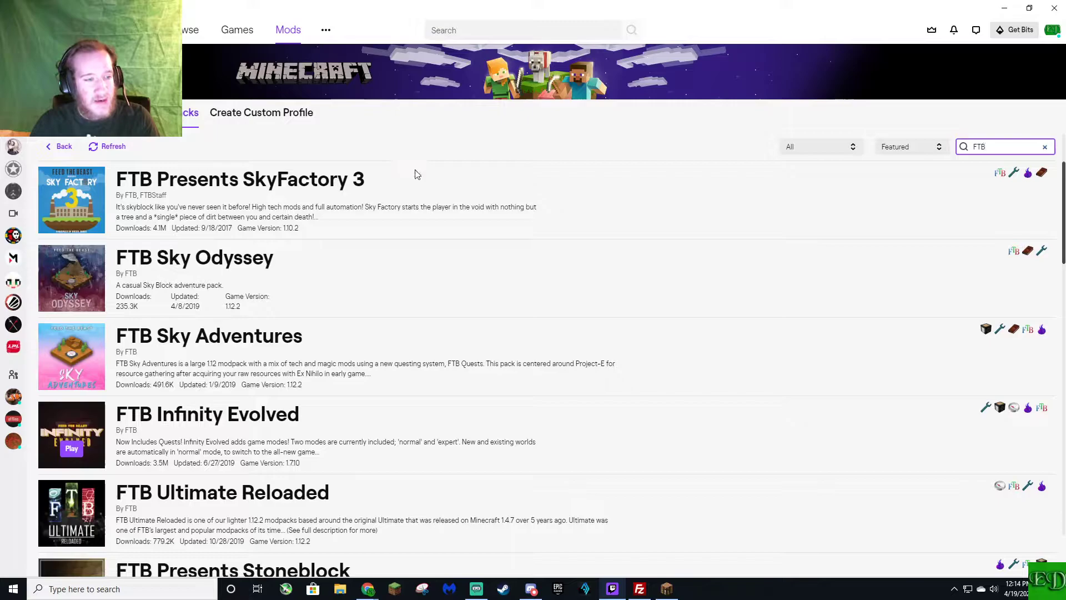
Step: Open the FTB Revelation modpack page from the search results and launch the pack
scroll(411, 219, down, 1)
scroll(411, 219, down, 5)
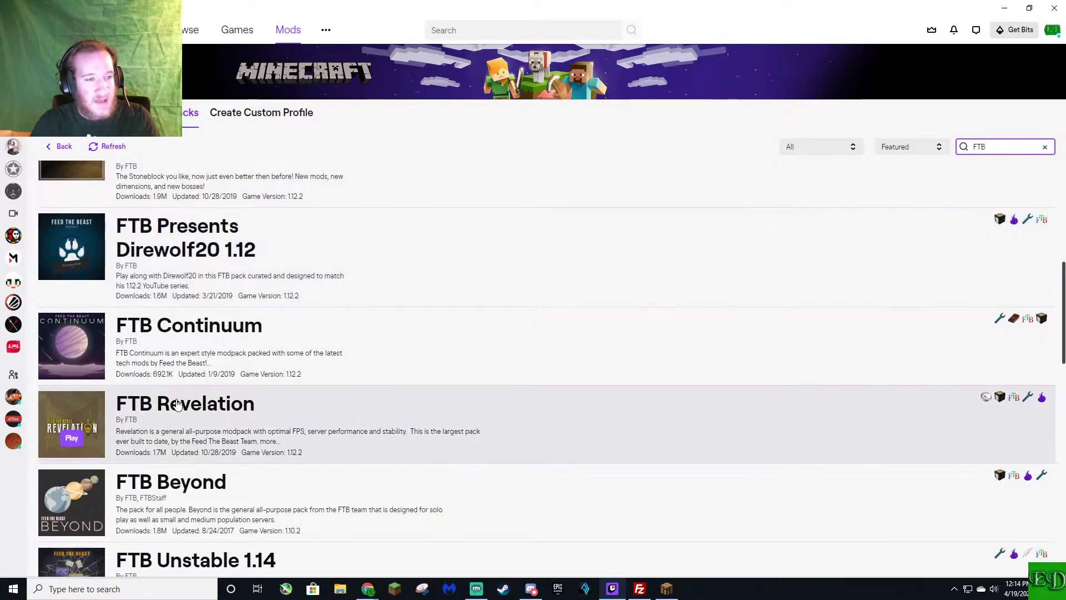
click(131, 412)
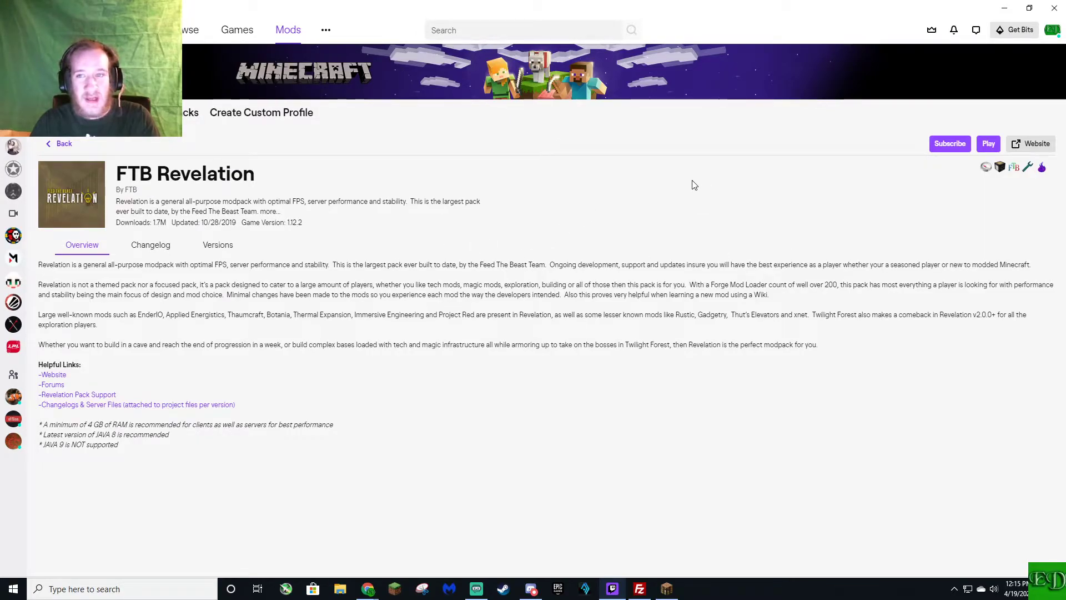
click(987, 145)
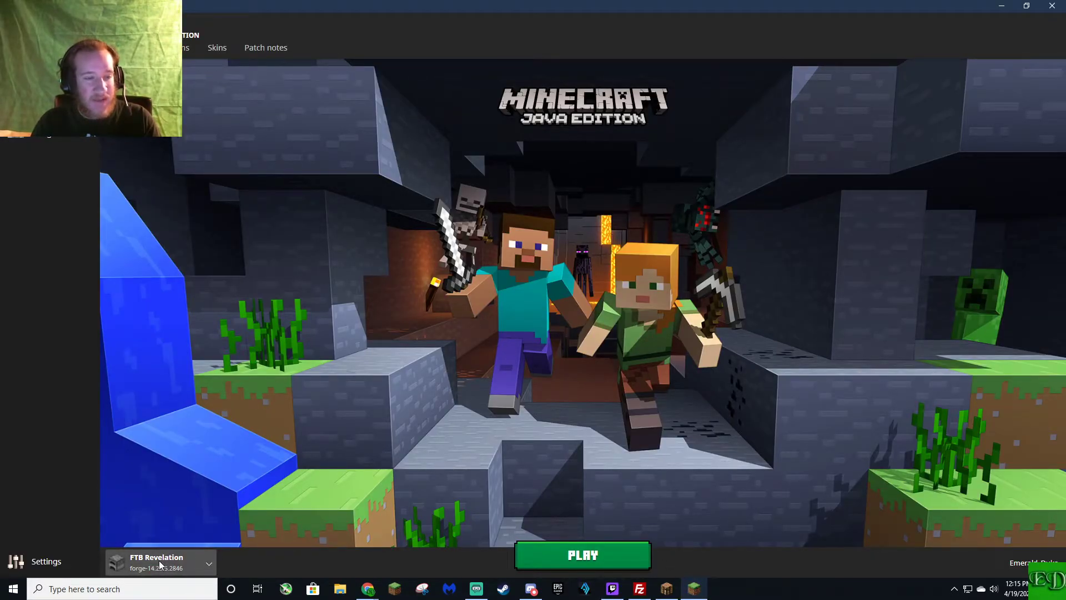
Step: Change the maximum memory in the FTB Revelation installation's JVM arguments to -Xmx8G and close the launcher without saving
click(186, 48)
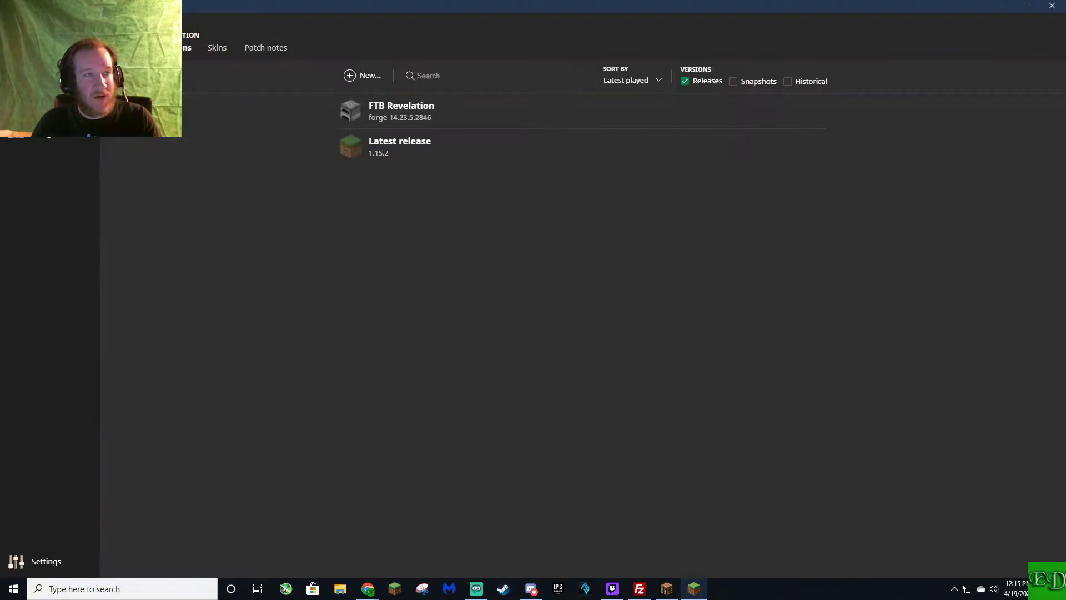
mouse_move(823, 116)
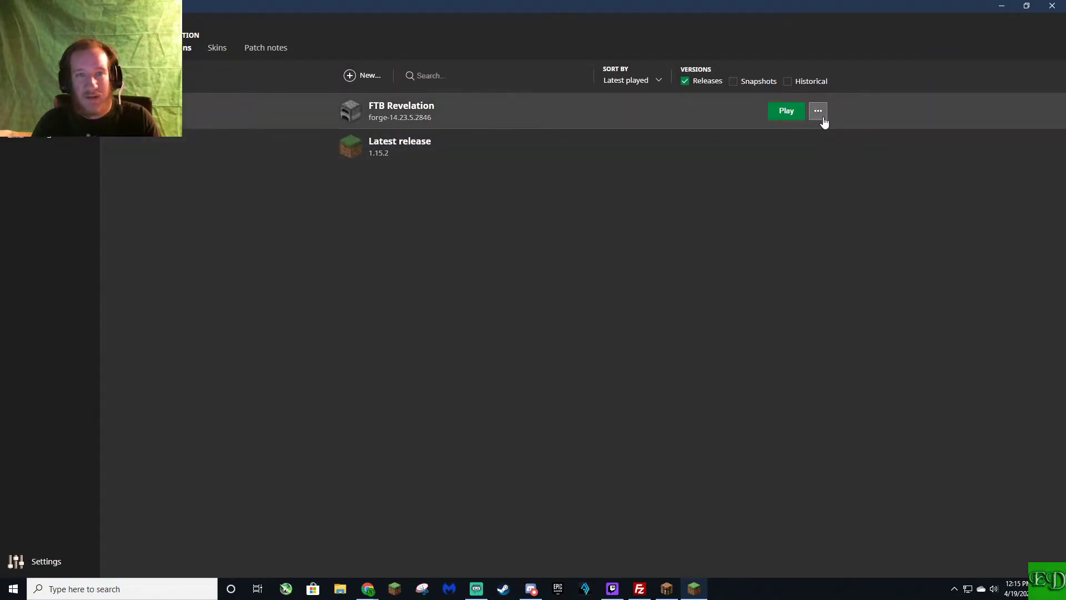
click(818, 114)
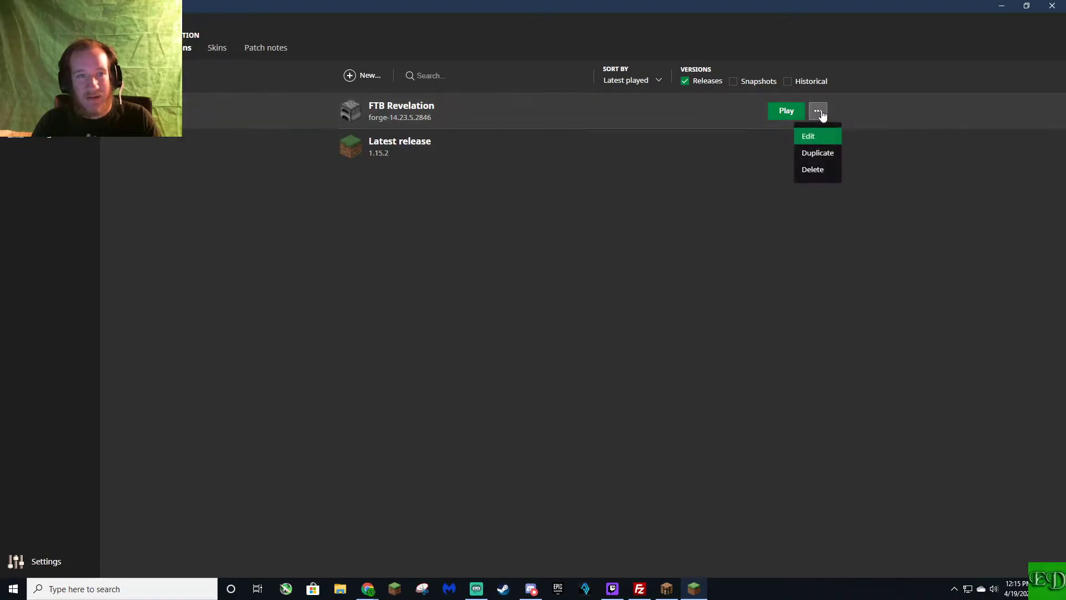
click(816, 136)
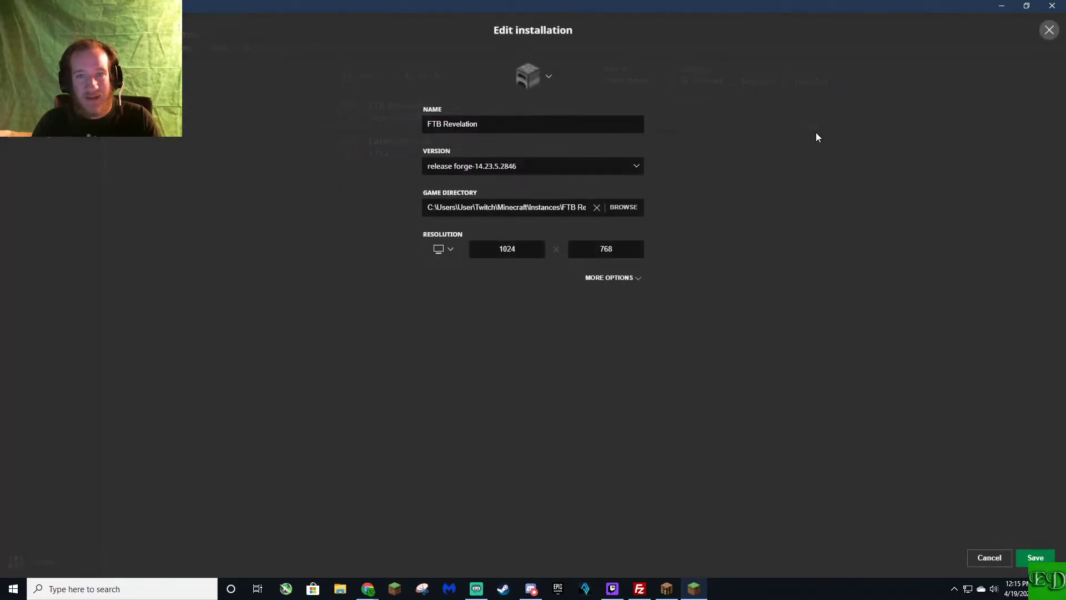
click(634, 277)
click(627, 349)
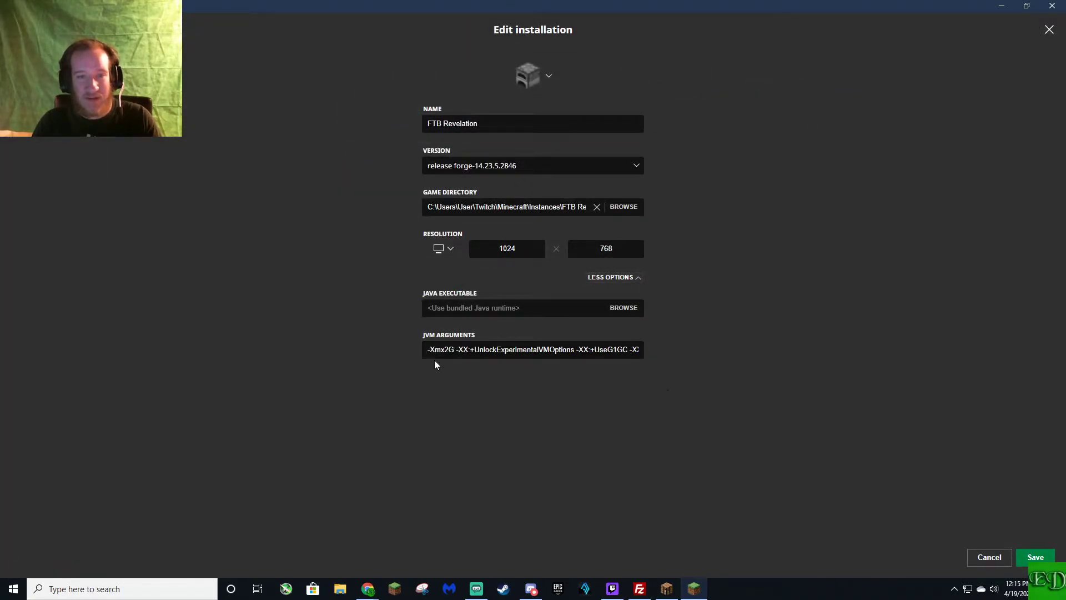
click(451, 350)
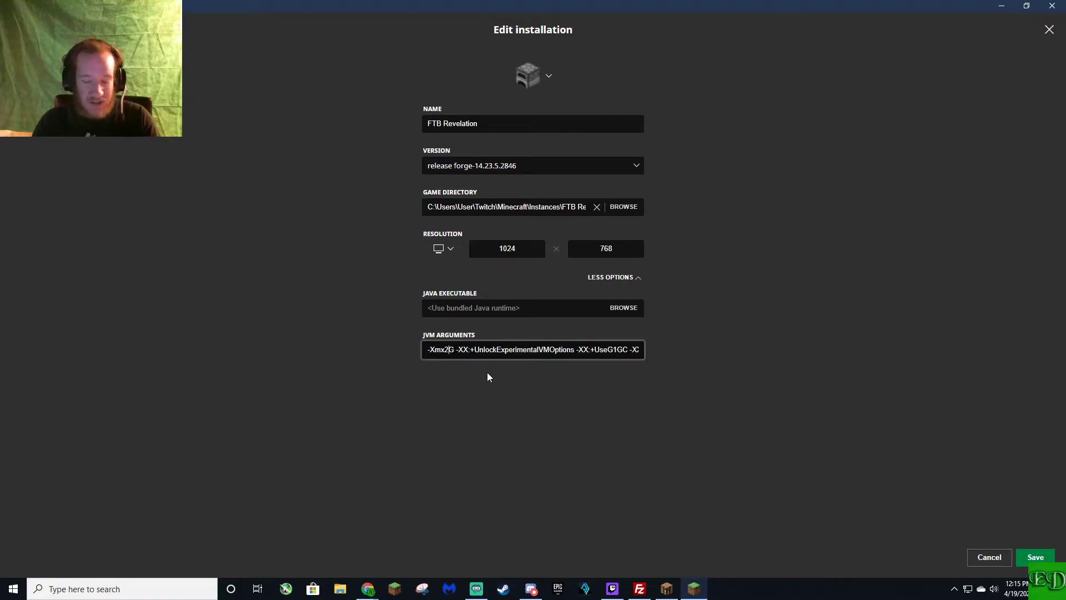
key(BackSpace)
text(8)
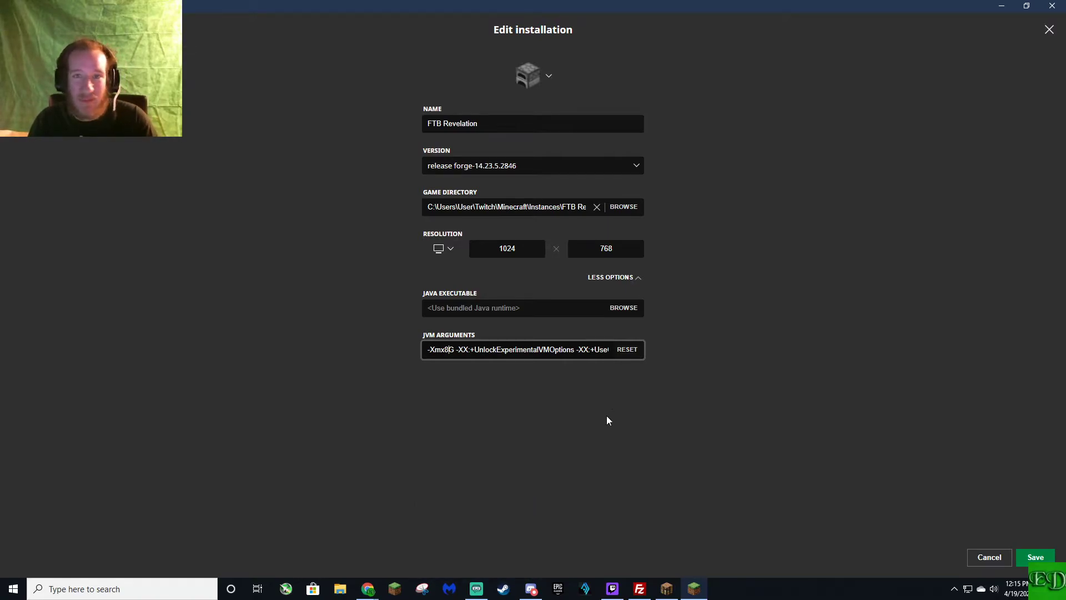
click(1052, 6)
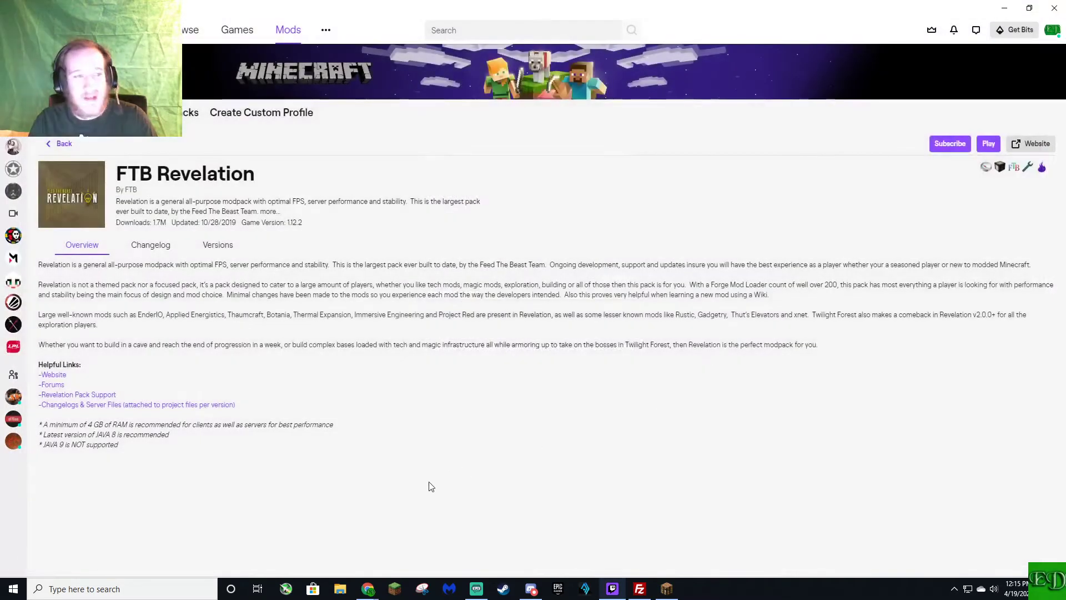
Step: Find FTB through the Windows search, start the FTB app and browse its available modpacks
click(173, 590)
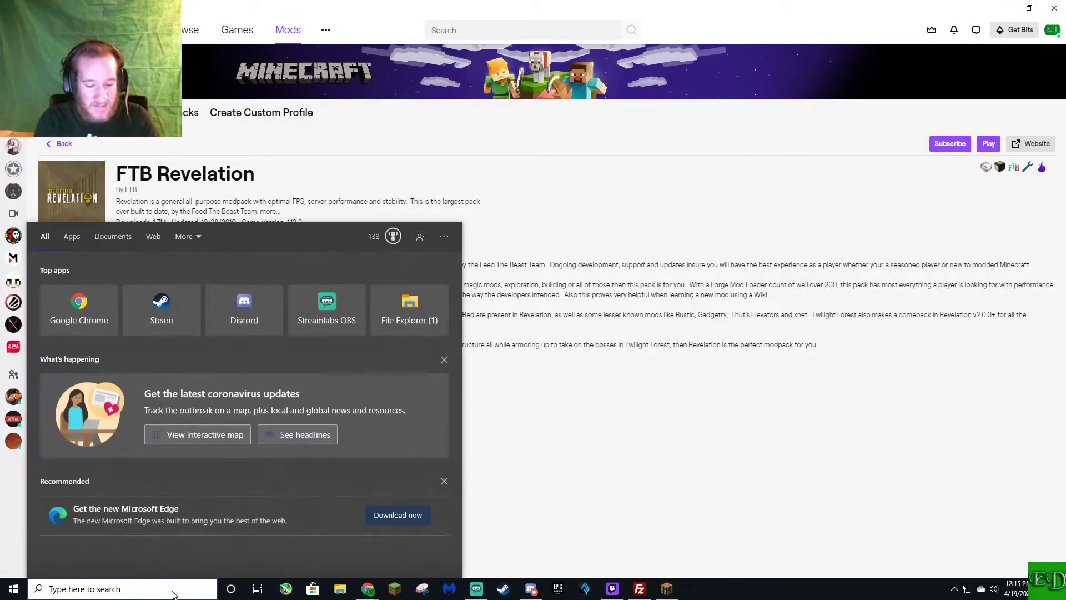
text(FTB)
key(Return)
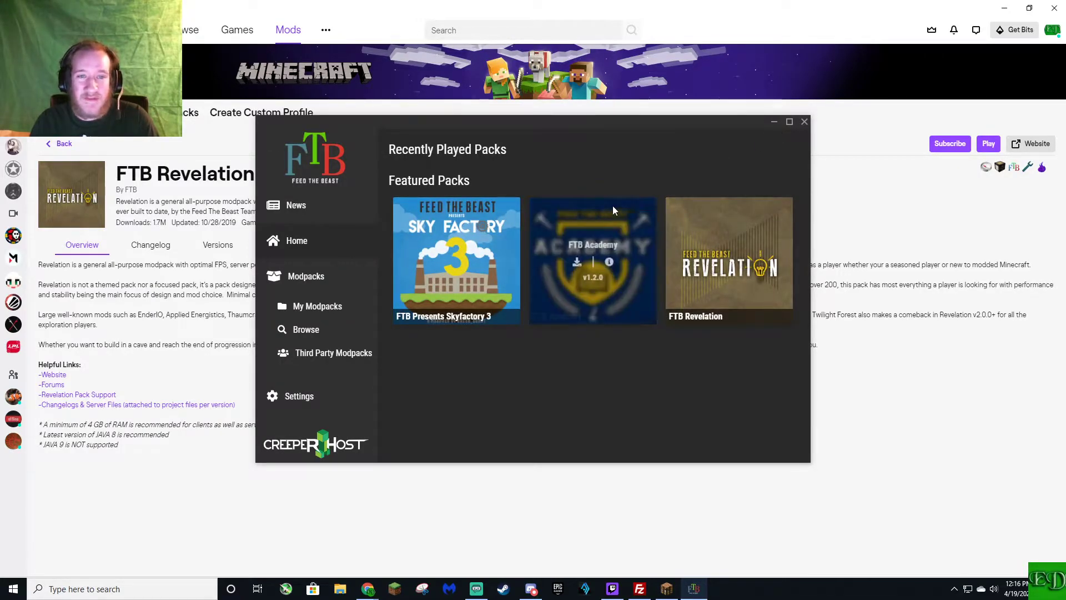
mouse_move(694, 230)
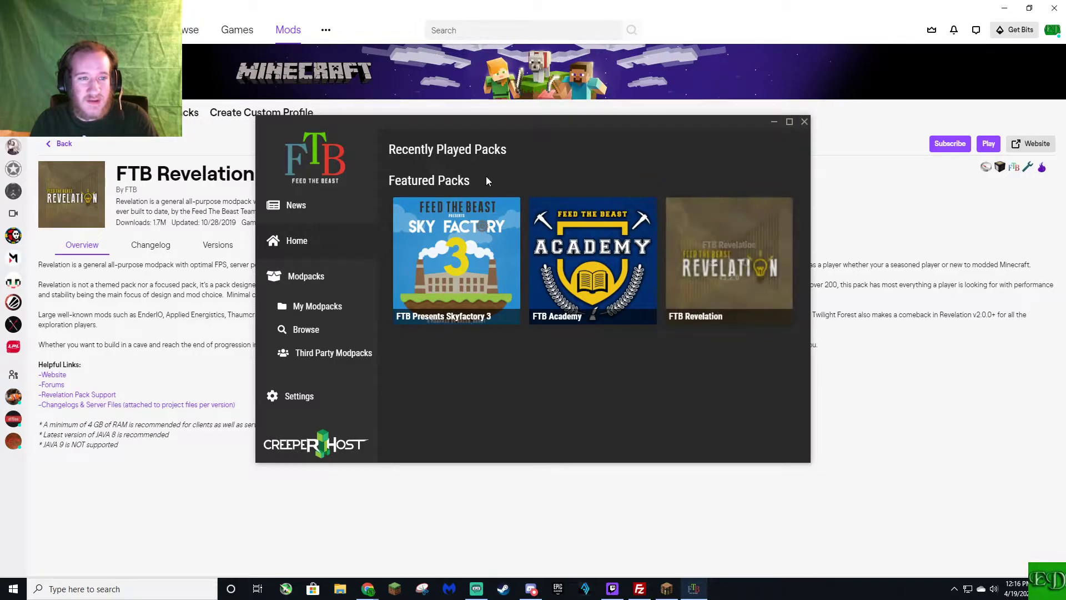
click(303, 330)
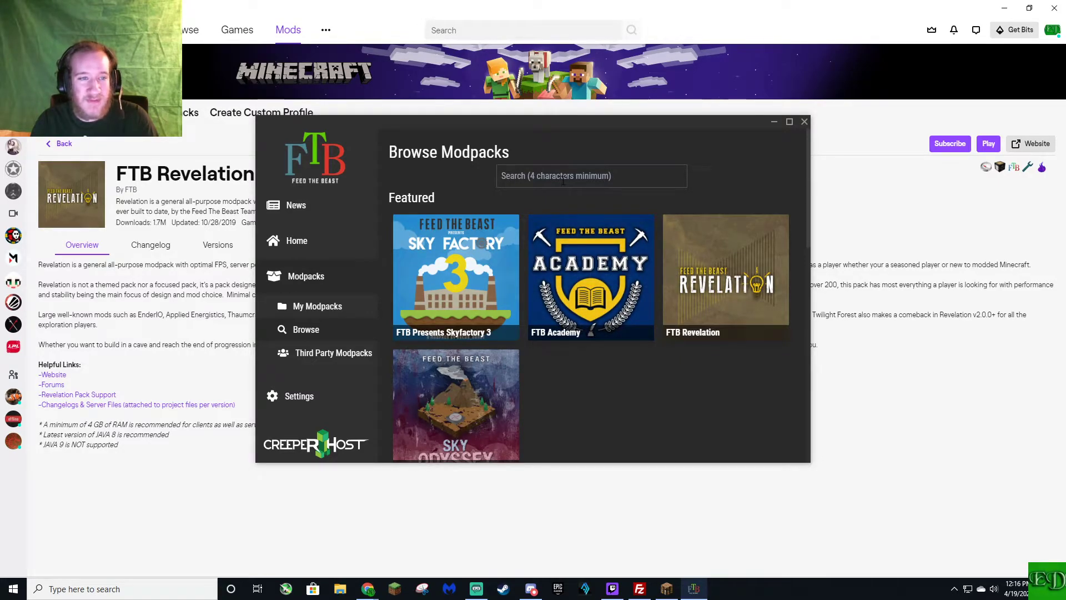
Step: Review the game settings, app settings and app info in the FTB app
click(291, 406)
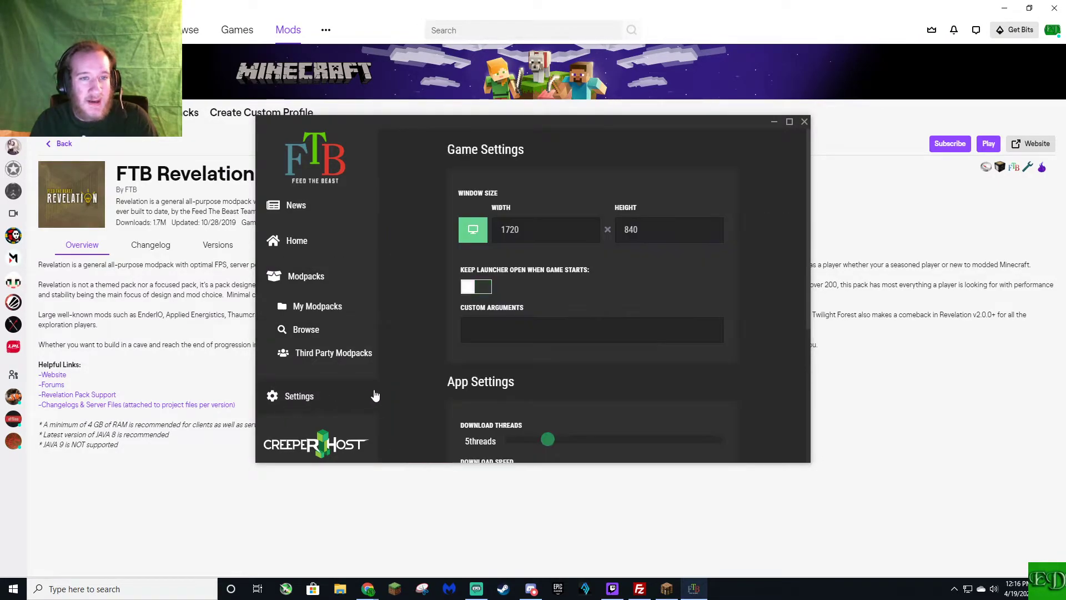
scroll(417, 232, down, 3)
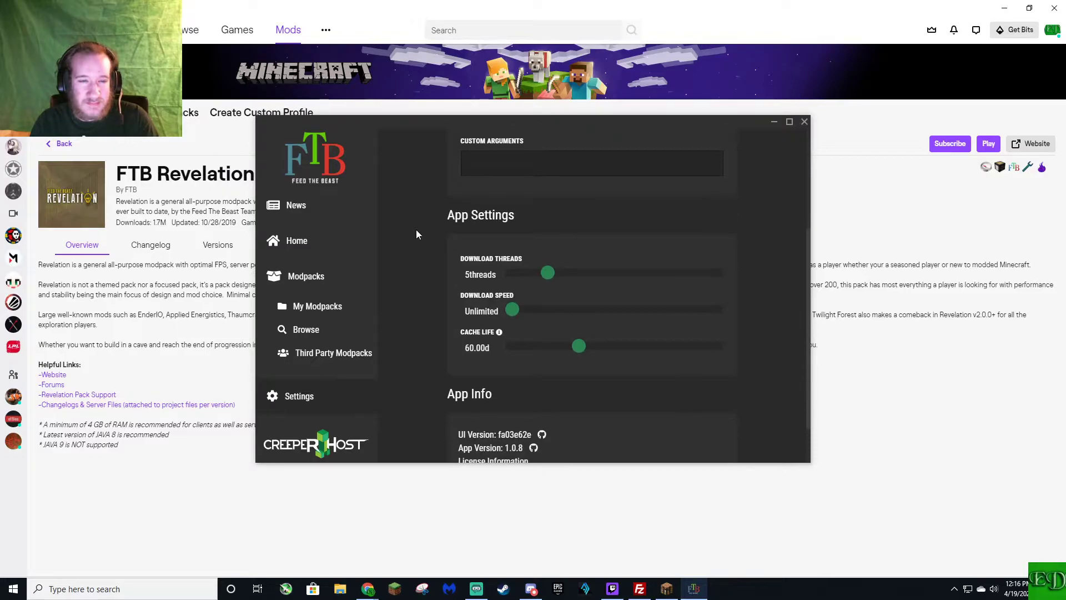
scroll(416, 233, down, 1)
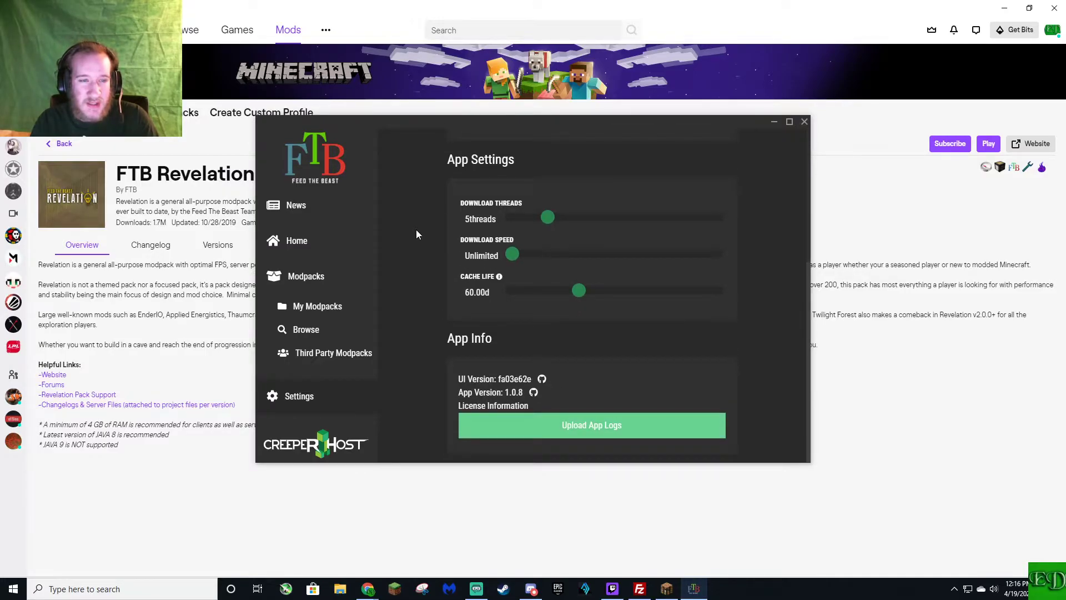
scroll(416, 233, up, 4)
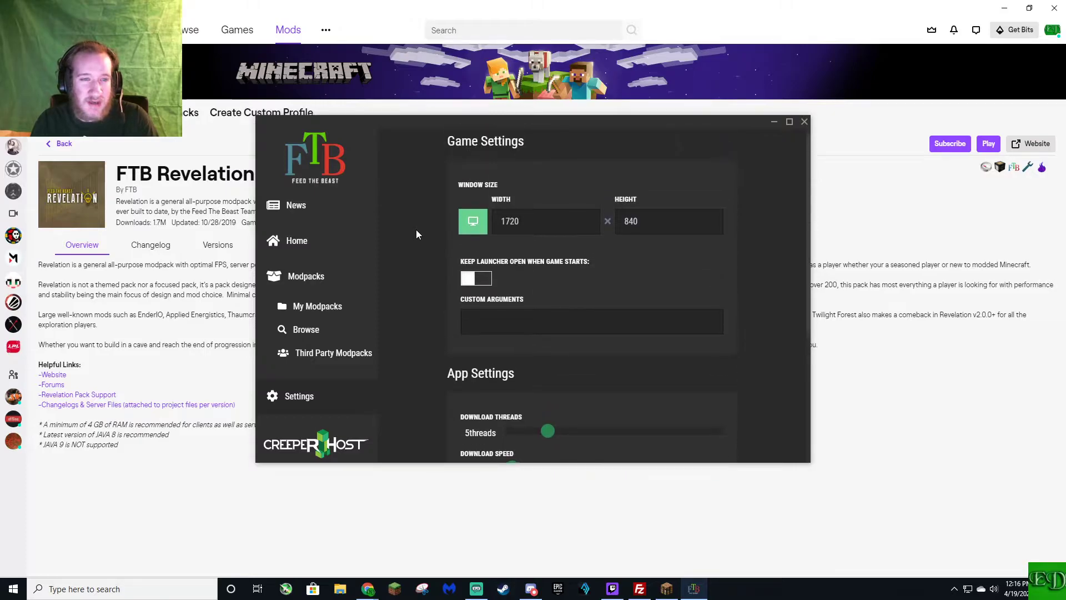
Step: Look at the featured FTB modpacks and launch FTB Revelation from the installed modpacks
click(320, 334)
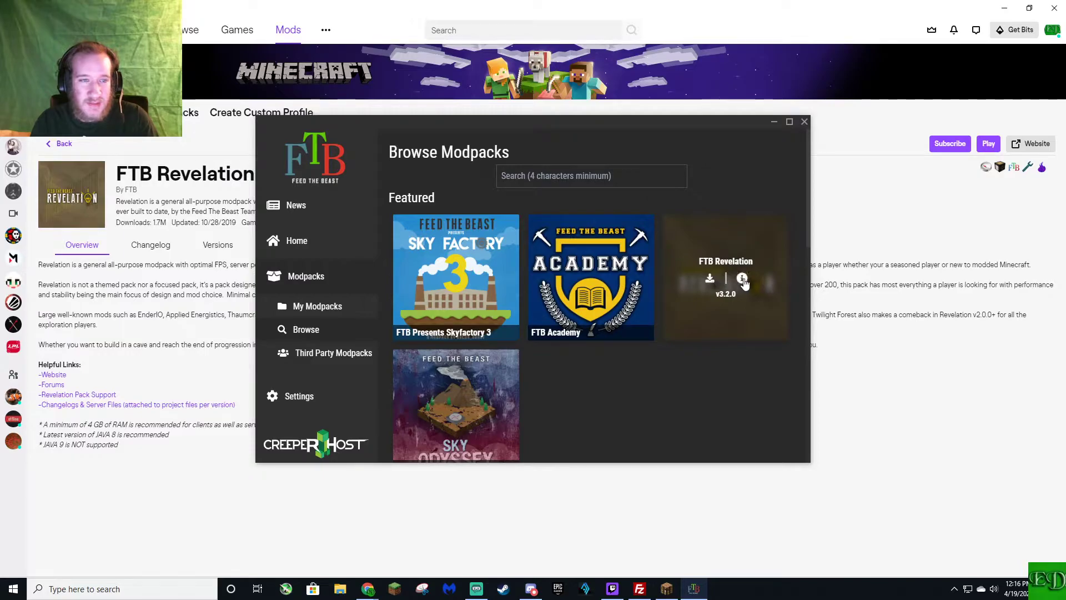
click(302, 308)
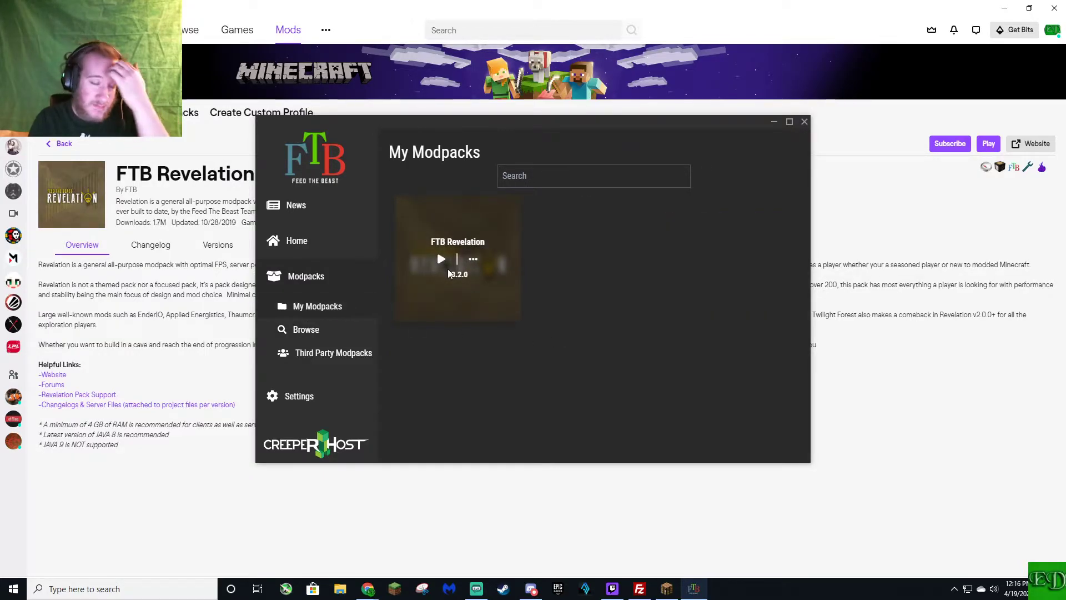
click(447, 269)
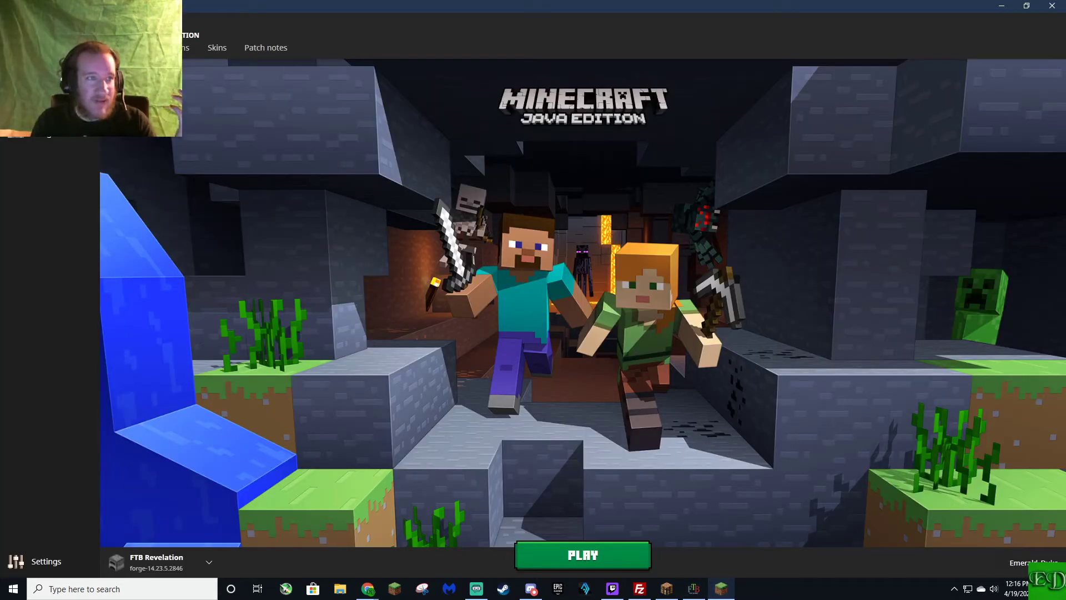
Step: Try -Xmx4G and then -Xmx8G as the maximum memory in the FTB Revelation installation's JVM arguments and close the launcher without saving
click(186, 47)
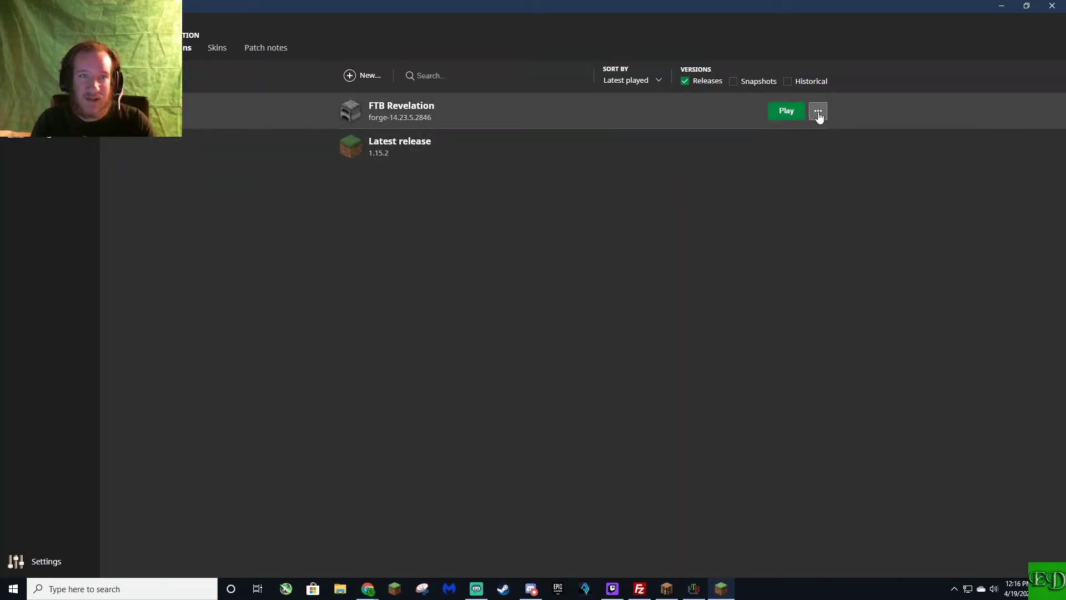
click(818, 110)
click(821, 137)
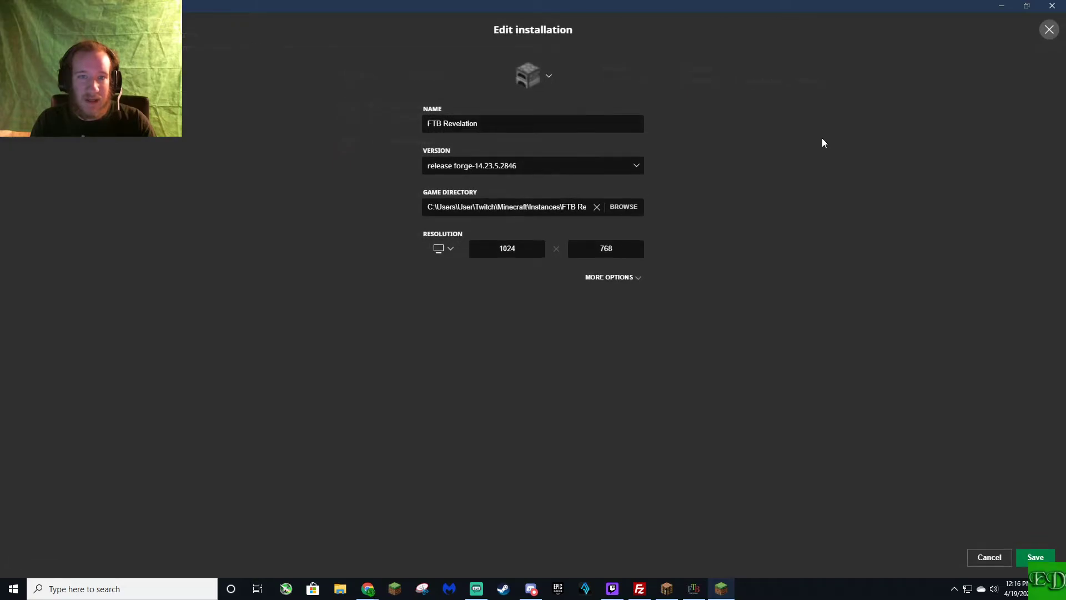
click(614, 277)
click(633, 350)
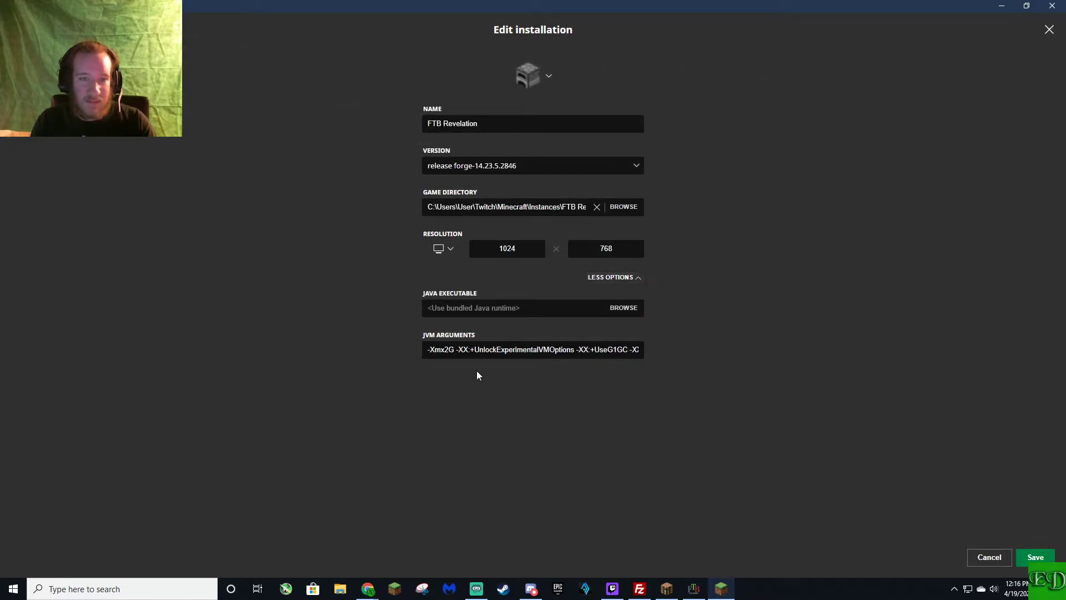
click(450, 349)
key(BackSpace)
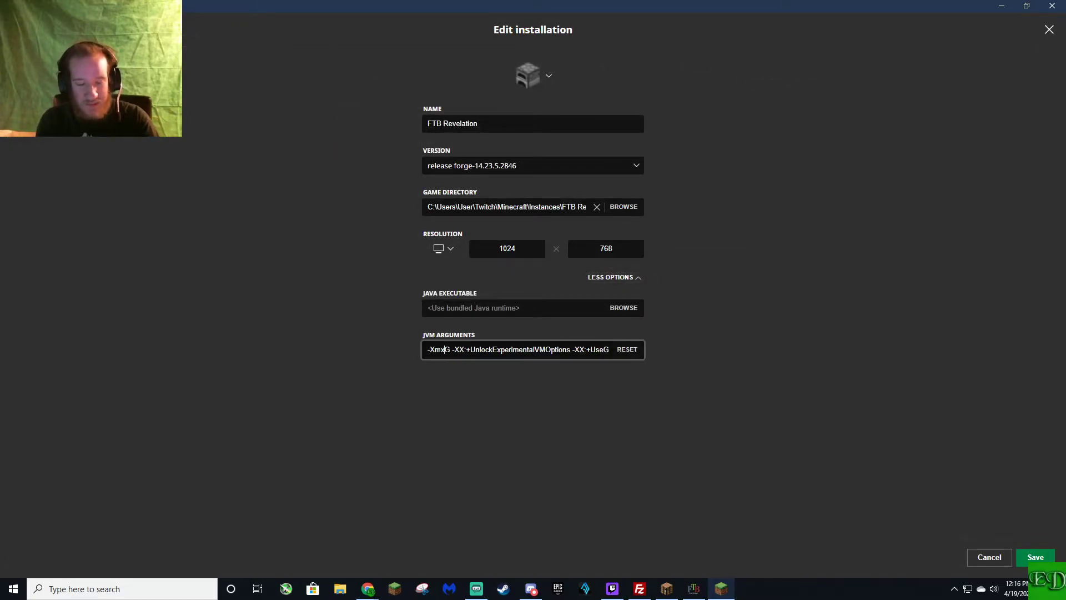
text(4)
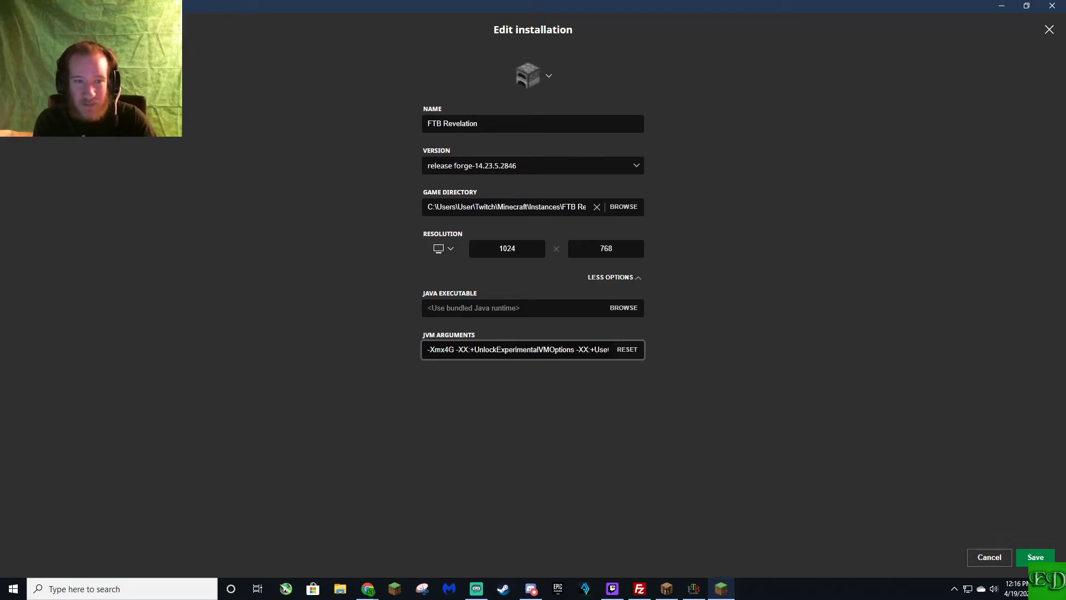
key(BackSpace)
text(8)
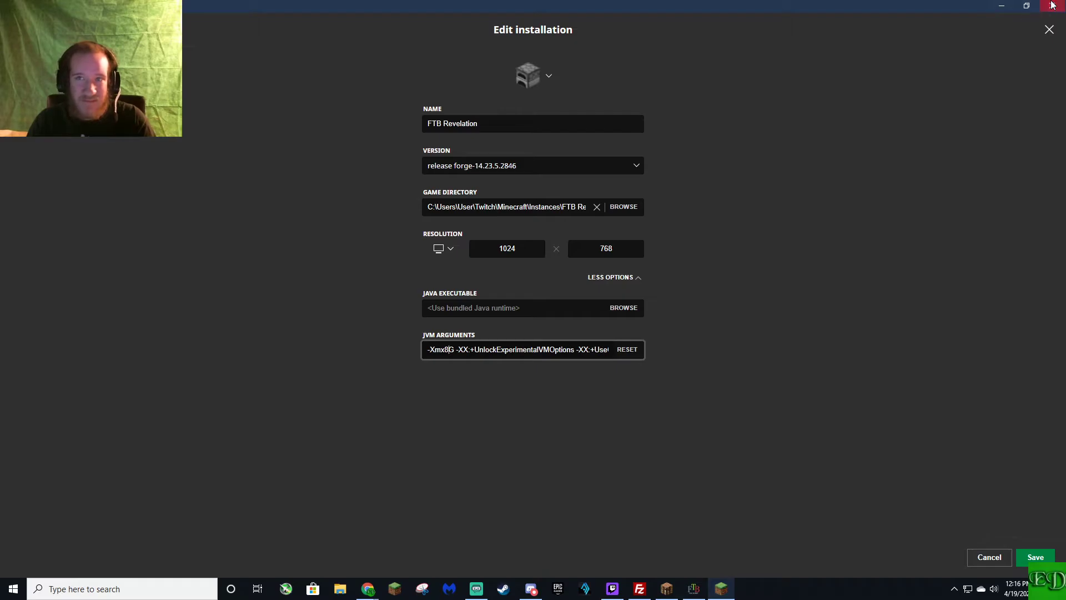
click(1052, 6)
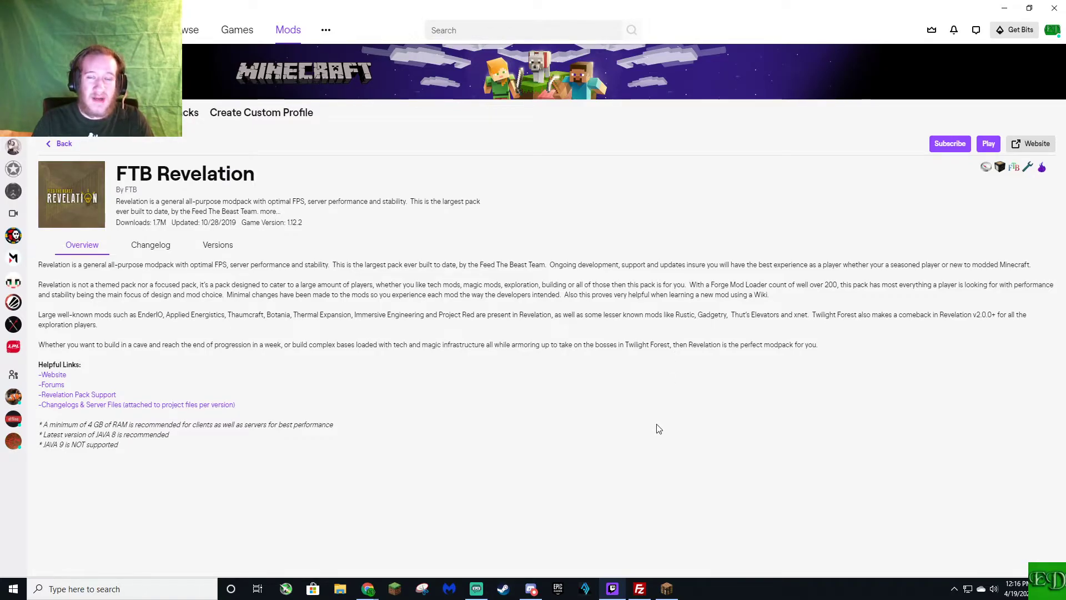
Step: Switch to the running FTB Revelation game and open its multiplayer server list
key(alt+Tab)
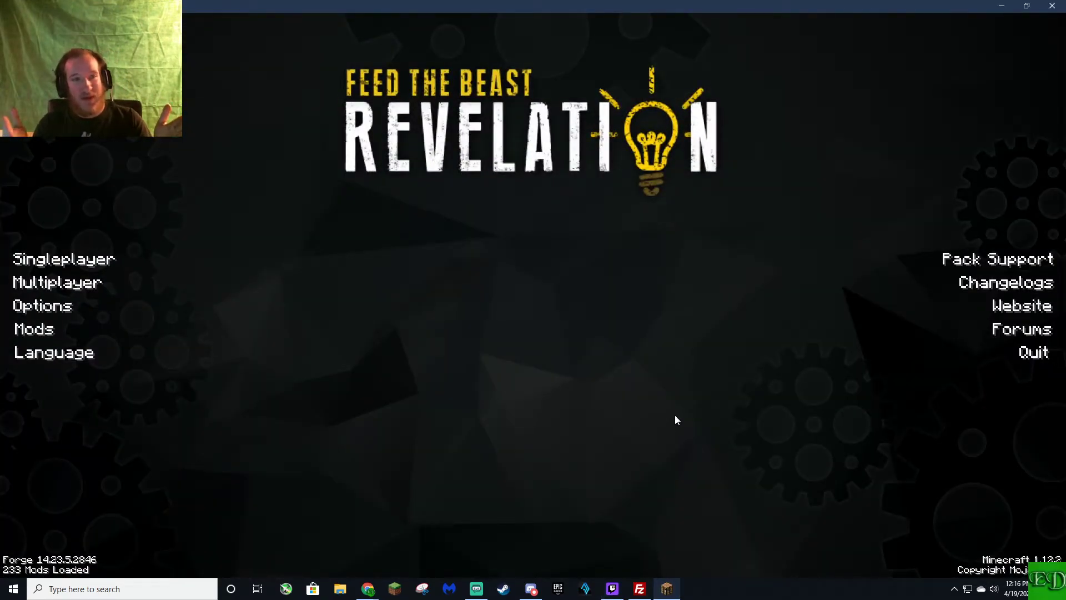
click(48, 282)
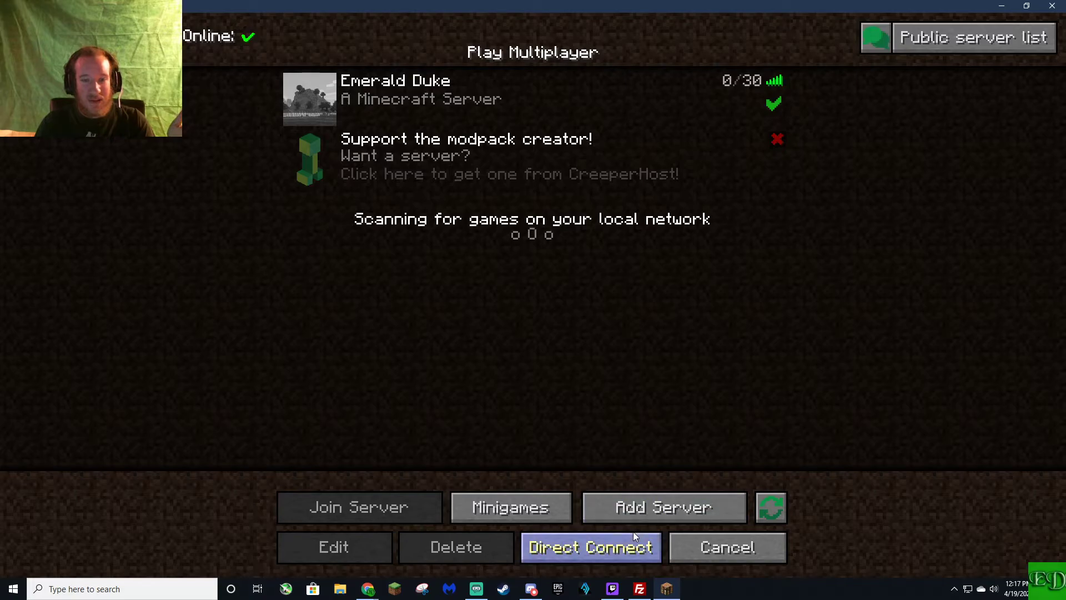
click(637, 507)
key(BackSpace)
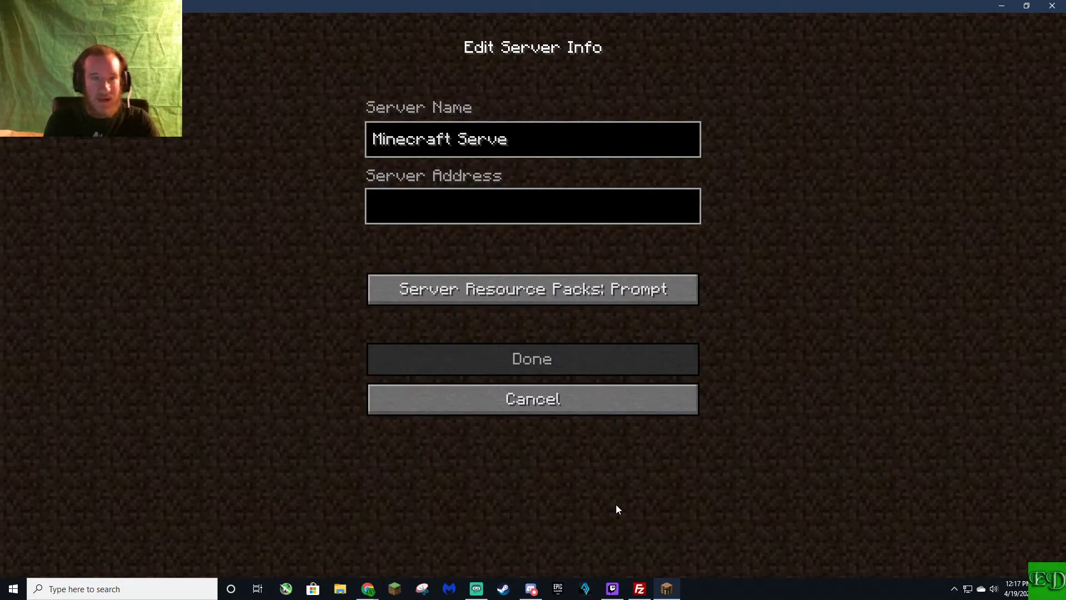
key(BackSpace)
key(BackSpace)
key(BackSpace)
key(BackSpace)
key(BackSpace)
key(BackSpace)
key(BackSpace)
key(BackSpace)
key(BackSpace)
key(BackSpace)
key(BackSpace)
key(BackSpace)
key(BackSpace)
key(BackSpace)
key(BackSpace)
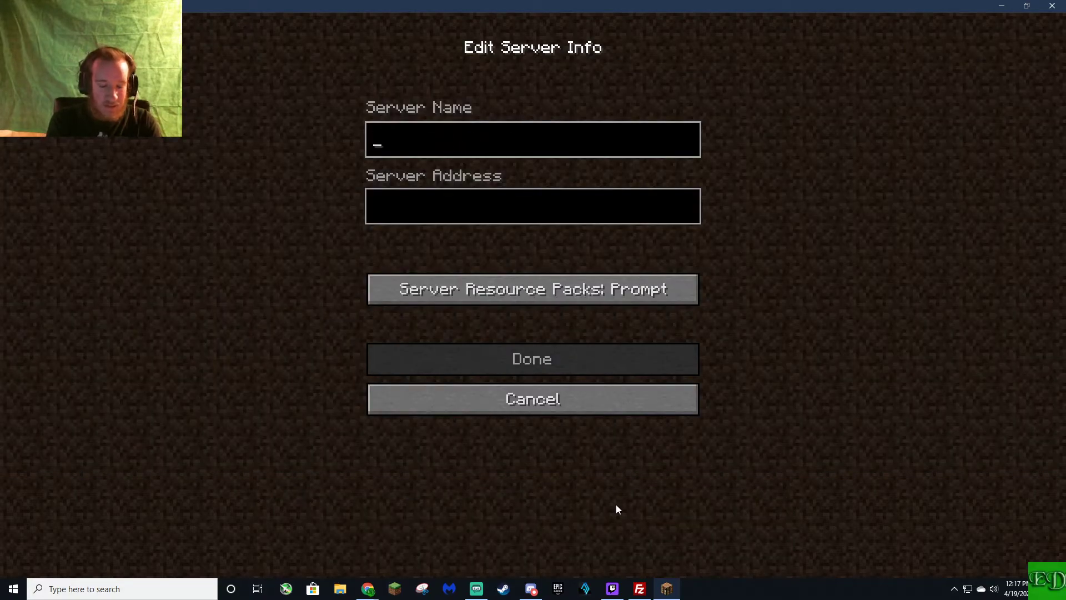
text(Emeral)
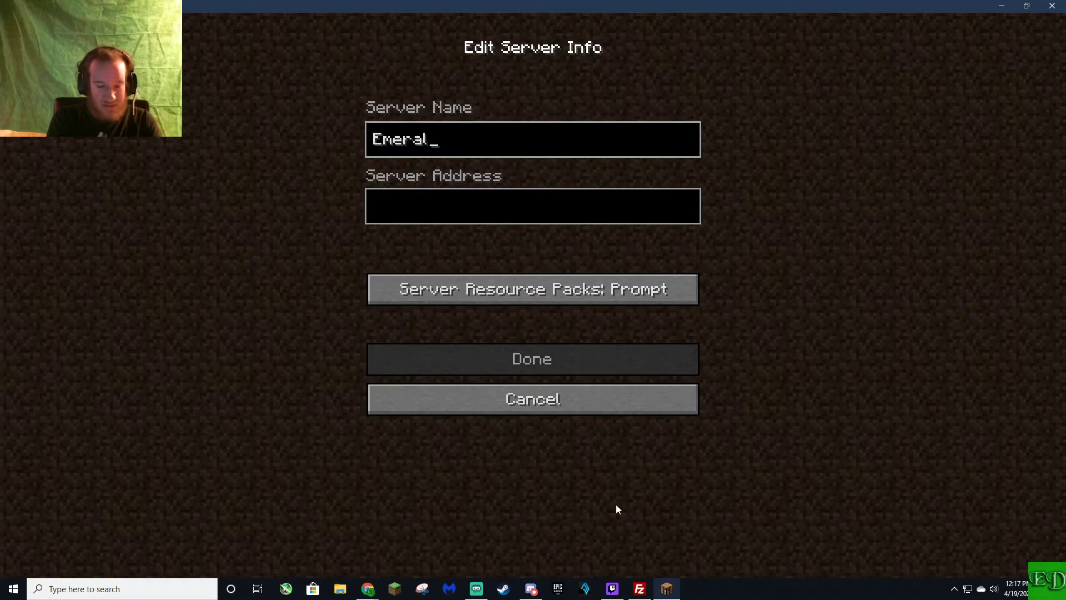
key(BackSpace)
key(BackSpace)
key(BackSpace)
key(BackSpace)
key(BackSpace)
key(BackSpace)
text(Em)
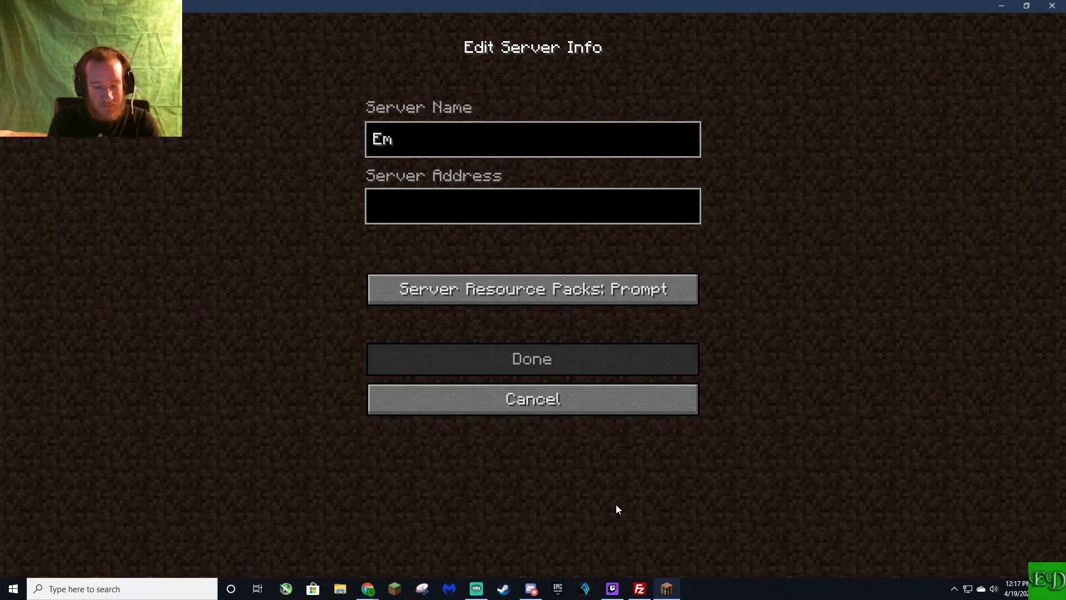
text(eral)
click(611, 399)
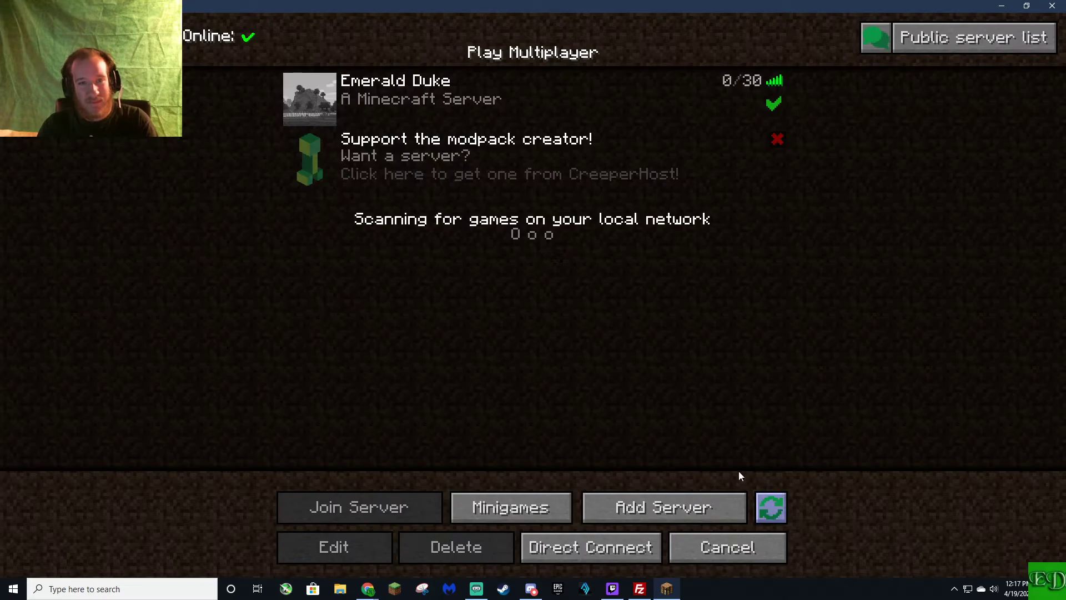
Step: Review the name and address of the saved Emerald Duke server, accept them unchanged and join the server
click(613, 118)
click(349, 548)
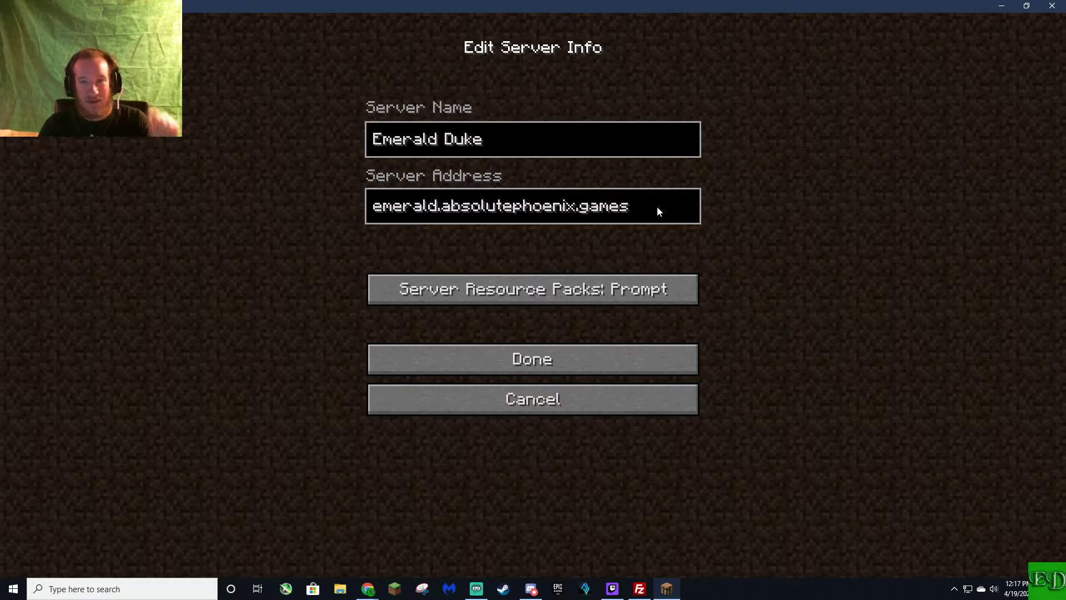
click(619, 358)
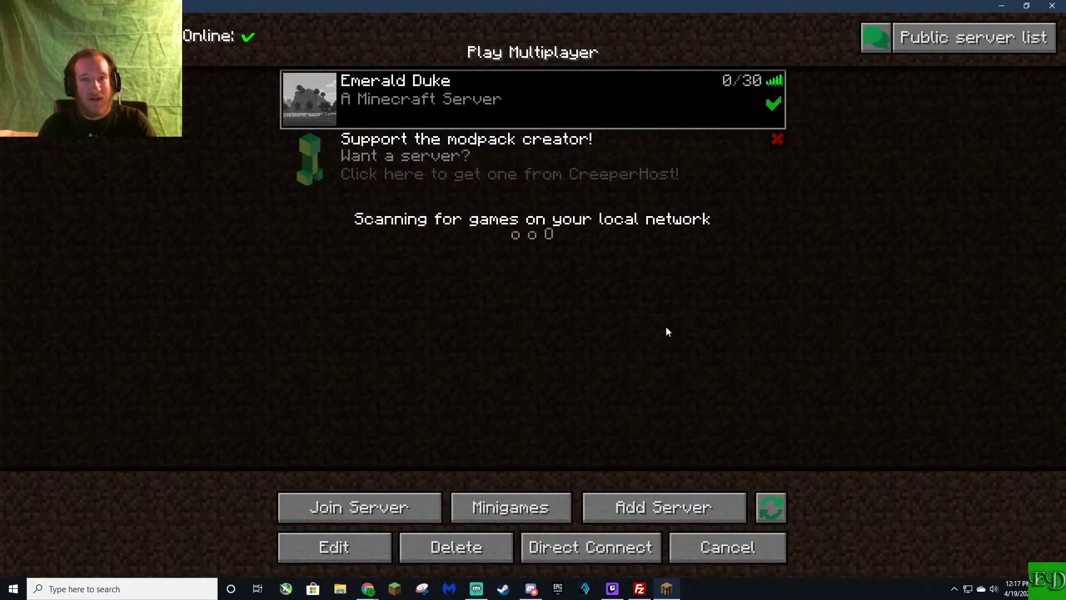
click(351, 506)
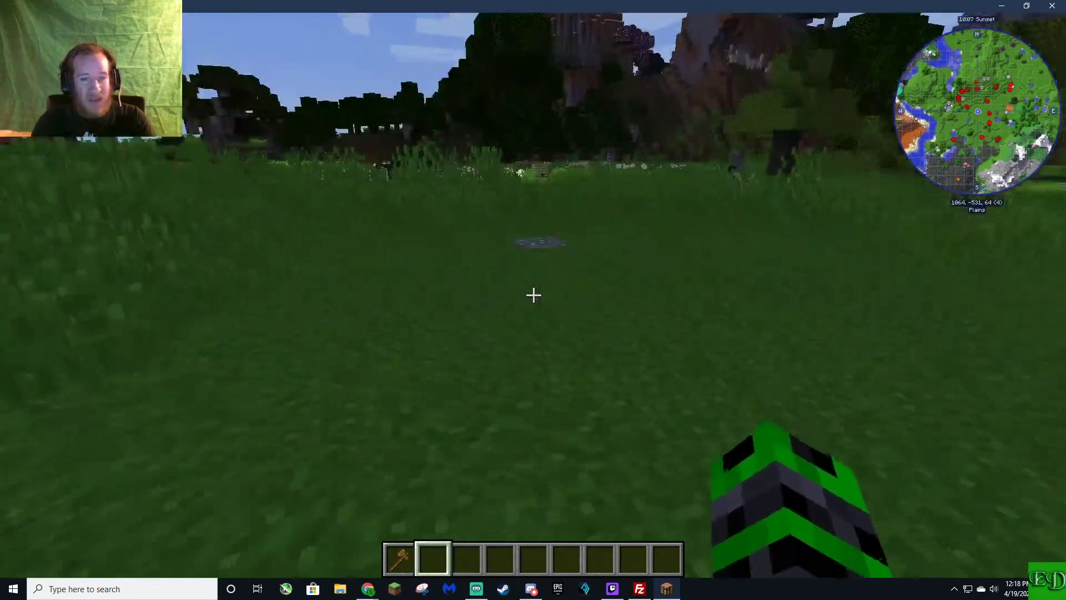
Step: Explore the surroundings of the emerald ore block at spawn and look at the claimed area on the map
key(w)
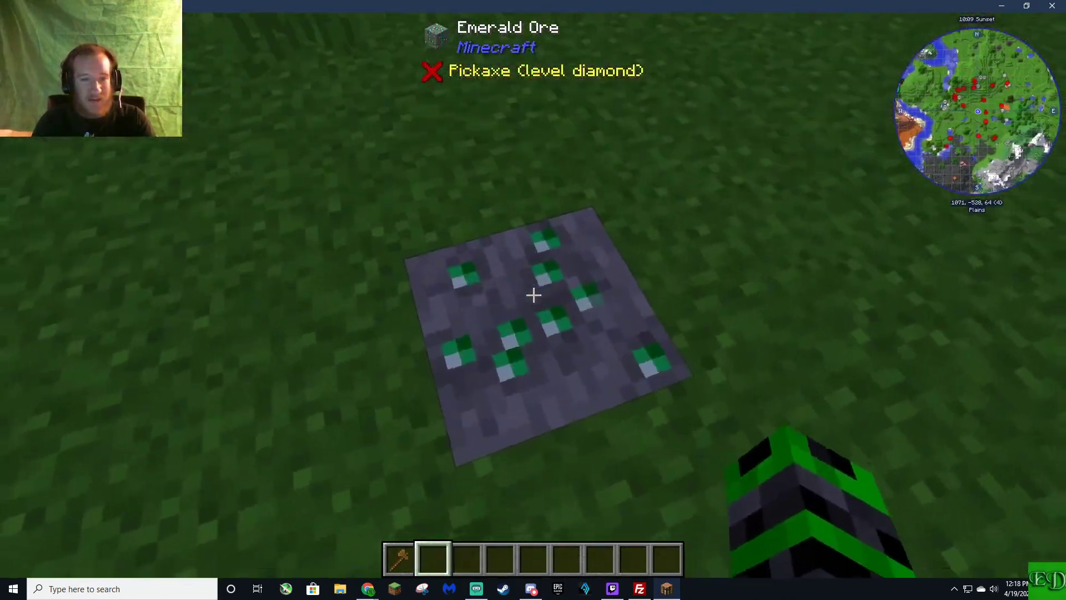
key(s)
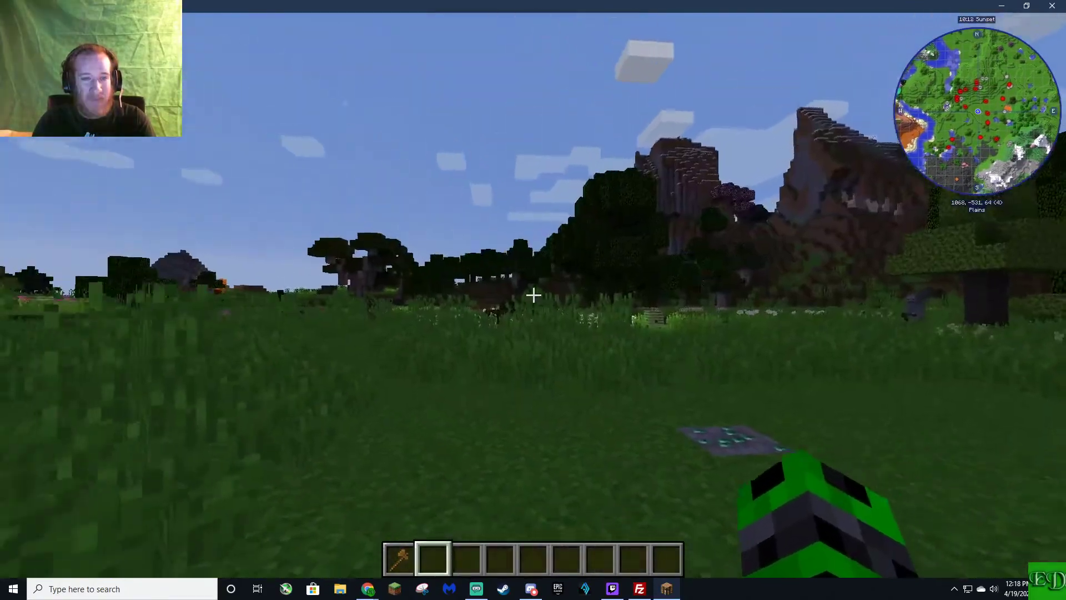
key(w)
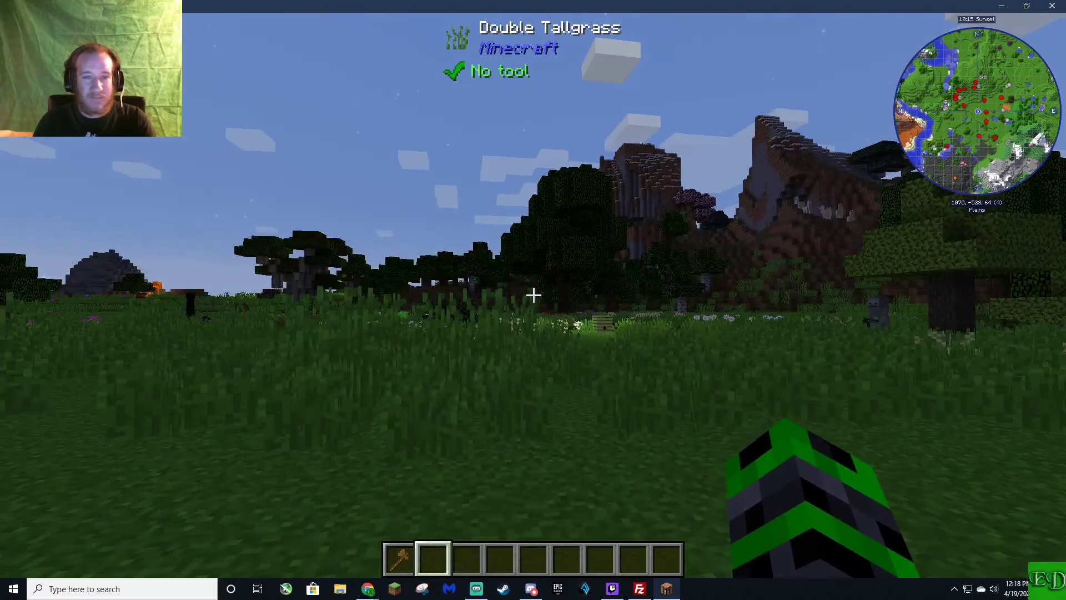
key(w)
key(e)
key(m)
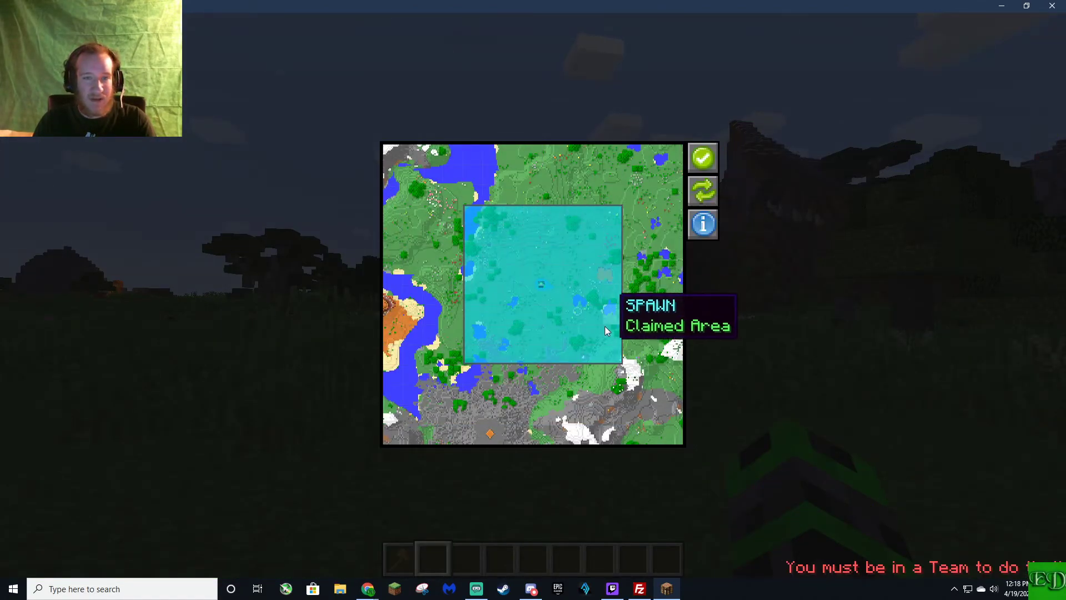
key(Escape)
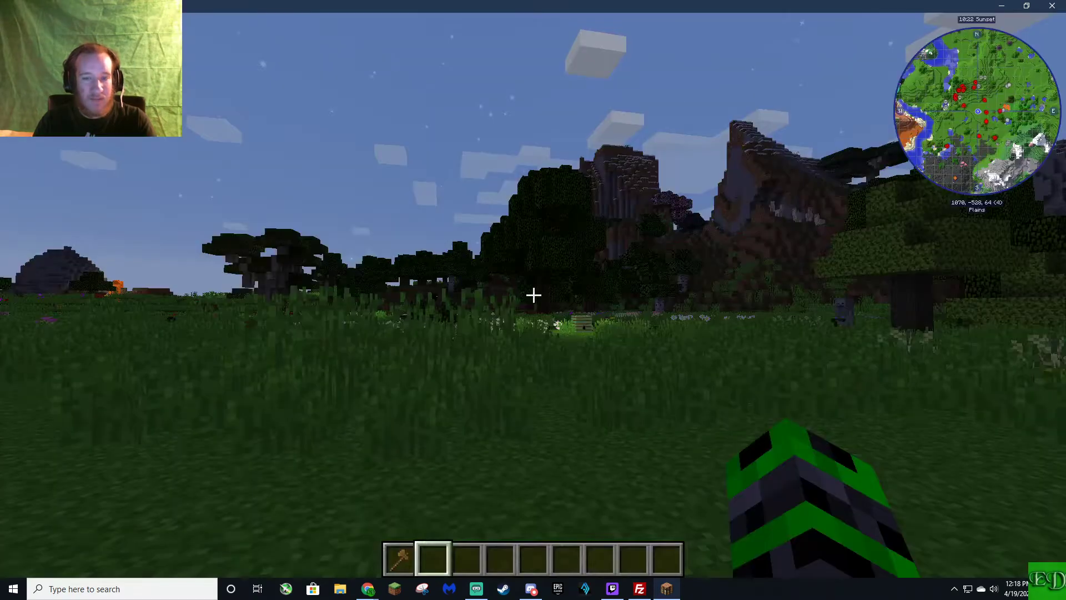
key(slash)
text(kill)
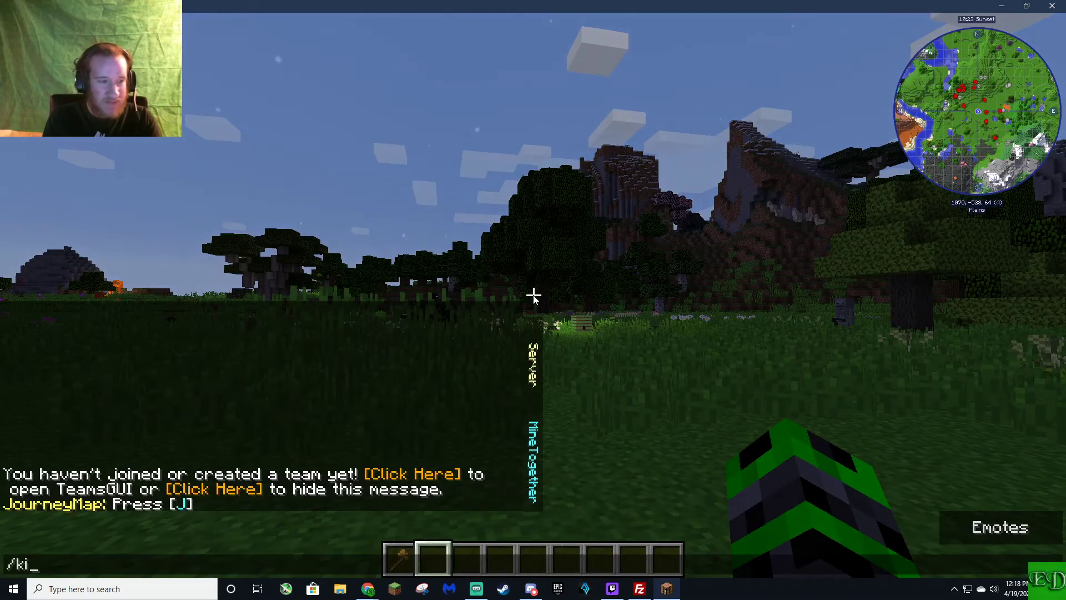
key(BackSpace)
key(BackSpace)
key(BackSpace)
key(BackSpace)
key(BackSpace)
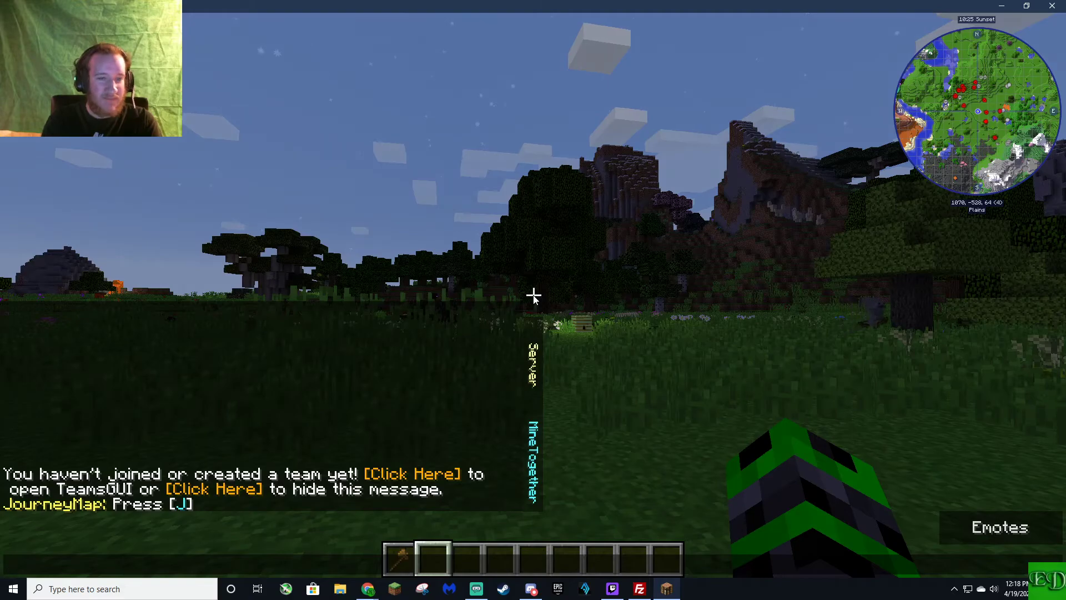
key(Escape)
Step: Walk around the emerald ore block in the grass and open the game menu
key(w)
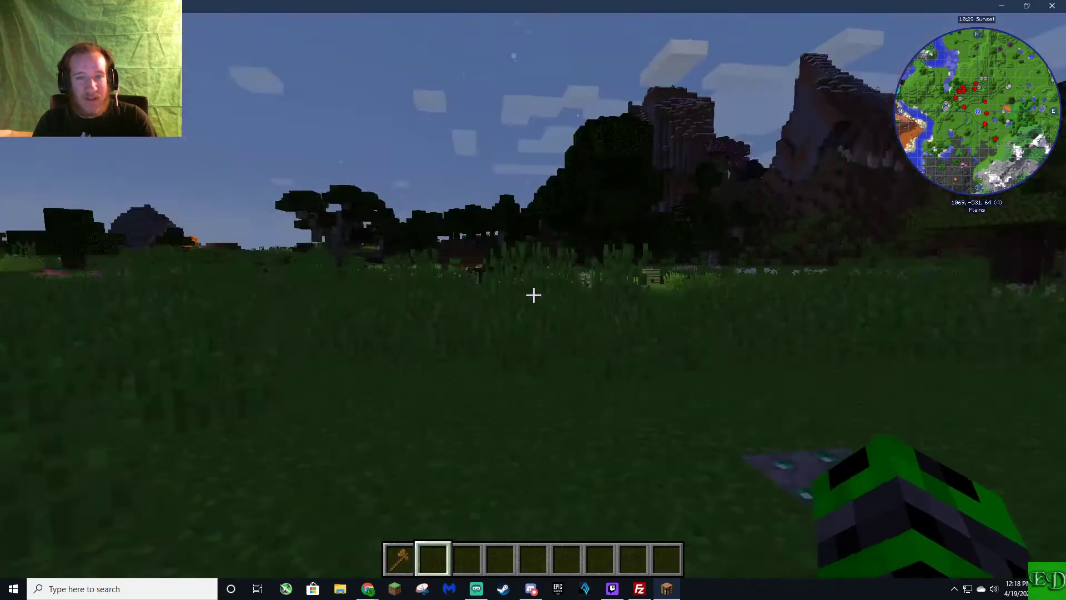
key(d)
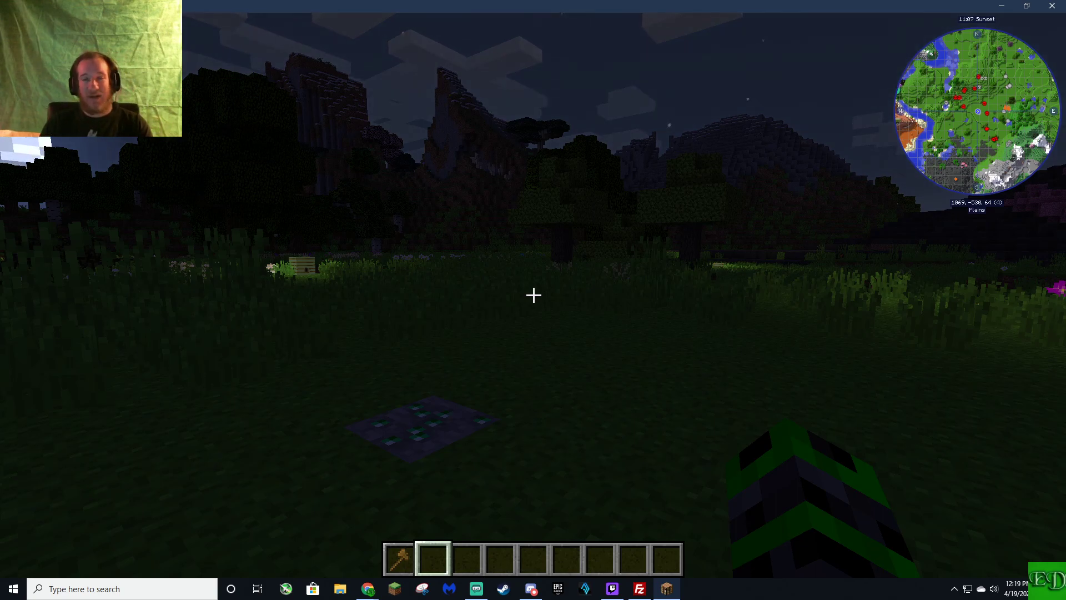
key(Escape)
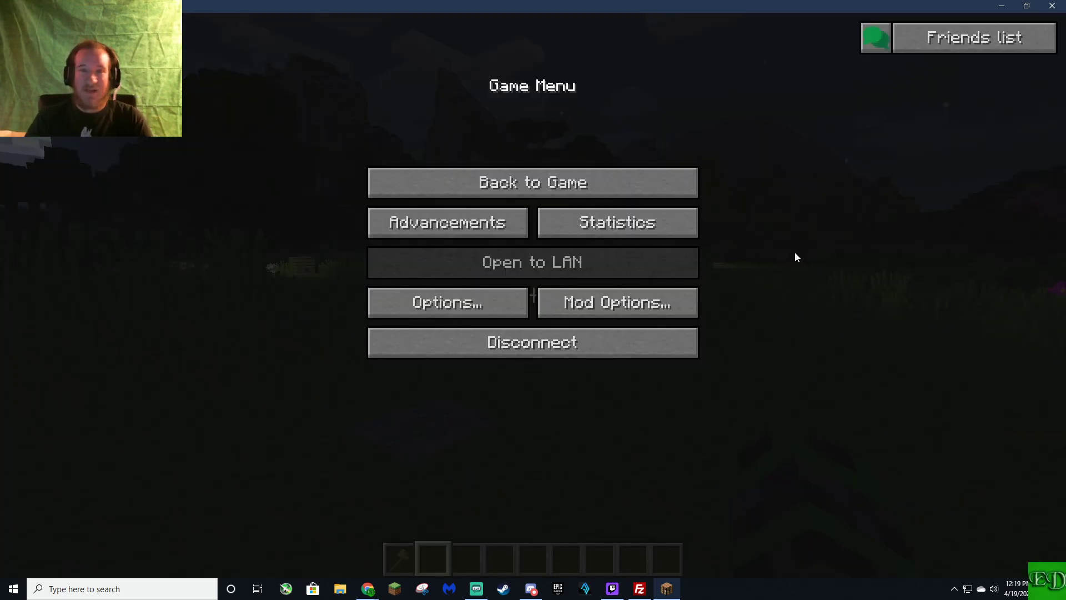